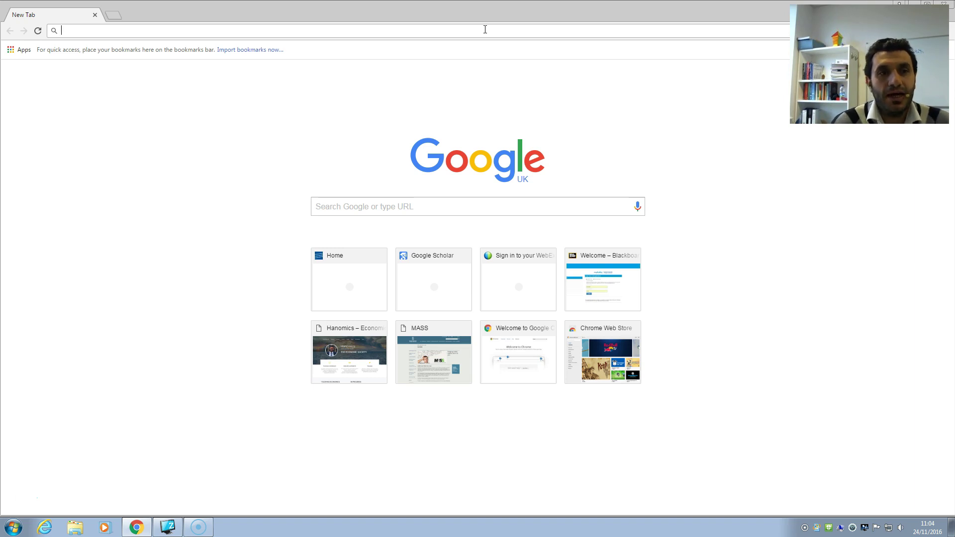
# - Search Google for 'world bank data'
pyautogui.click(452, 201)
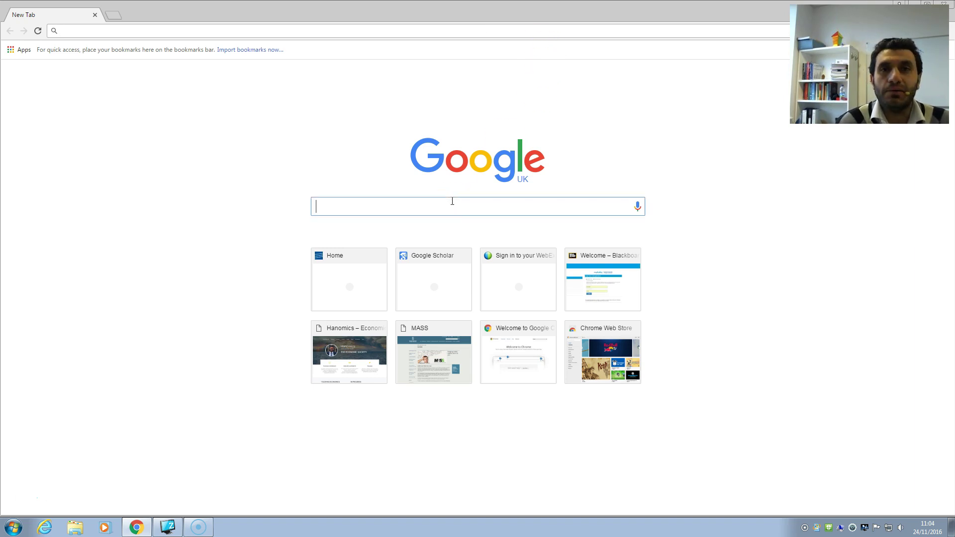
pyautogui.write('wor')
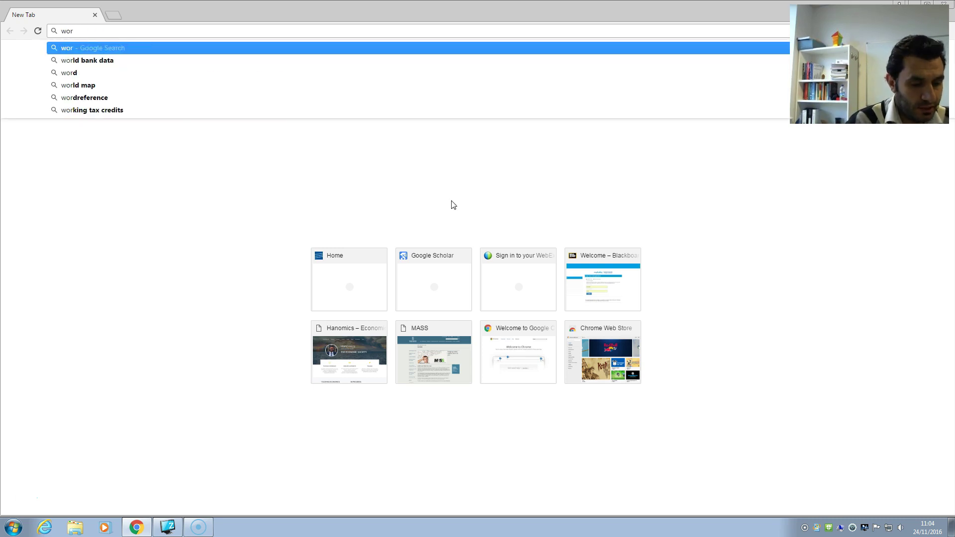
pyautogui.write('ld bank ')
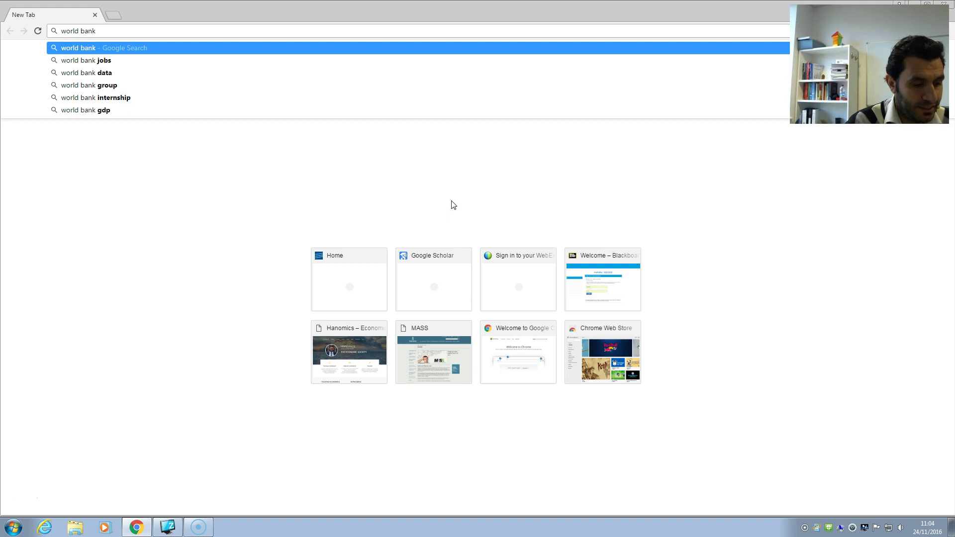
pyautogui.write('data')
pyautogui.press('Return')
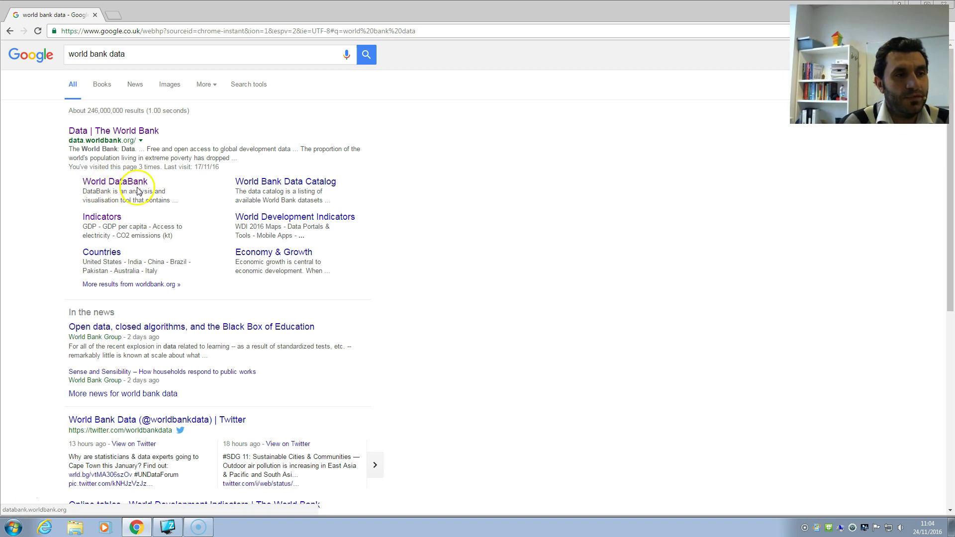
# - Open World DataBank from the results and browse its list of databases
pyautogui.click(123, 188)
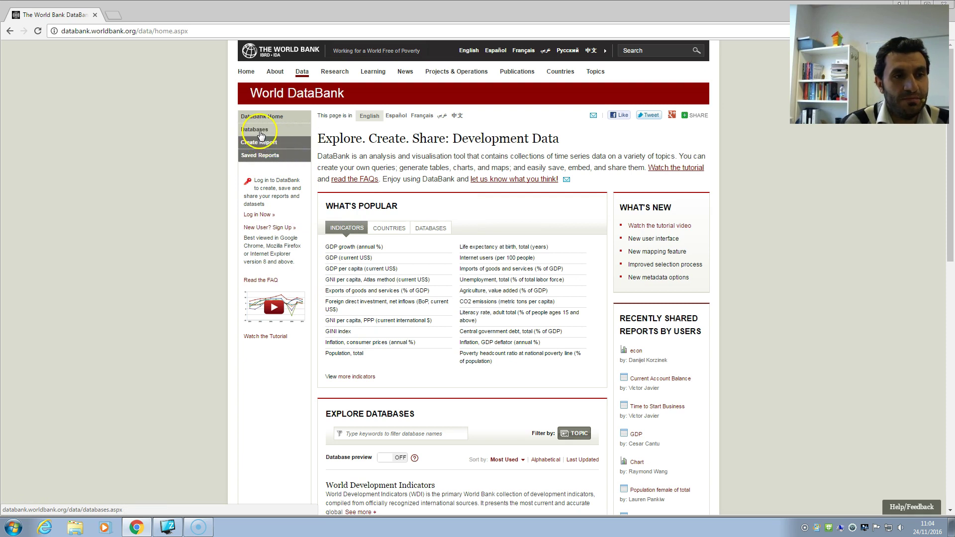
pyautogui.click(260, 134)
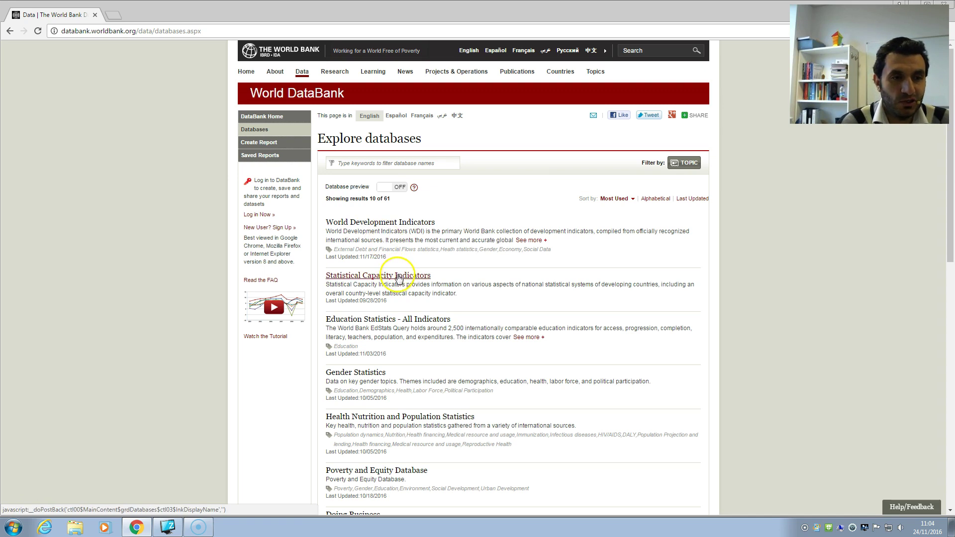
pyautogui.scroll(-3, 399, 277)
pyautogui.scroll(-4, 398, 283)
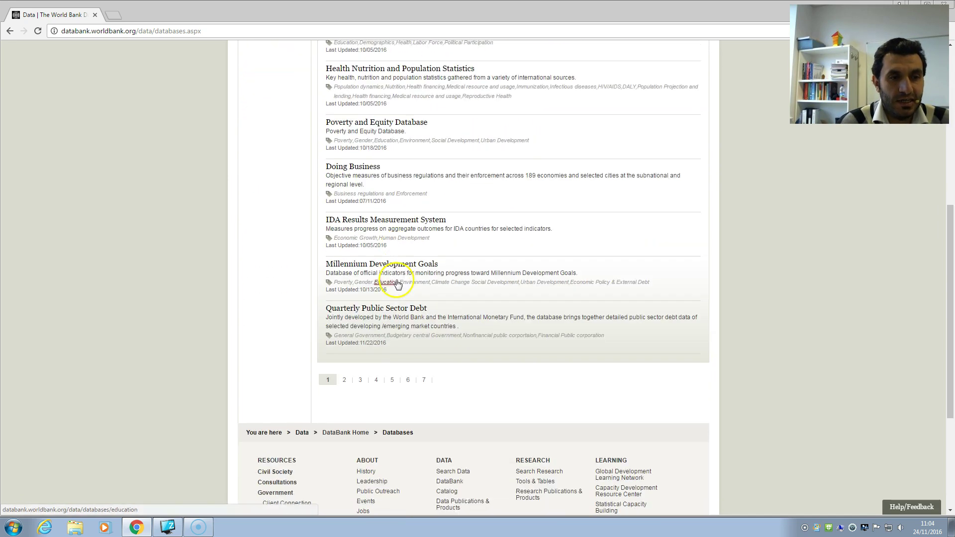
pyautogui.scroll(7, 395, 286)
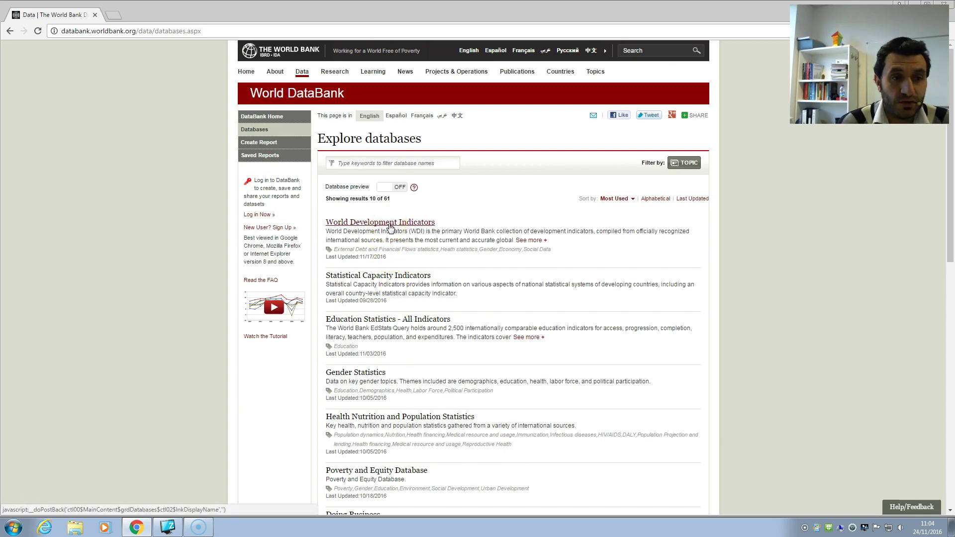
# - Open the World Development Indicators database and check its selection in the Variables panel
pyautogui.click(390, 224)
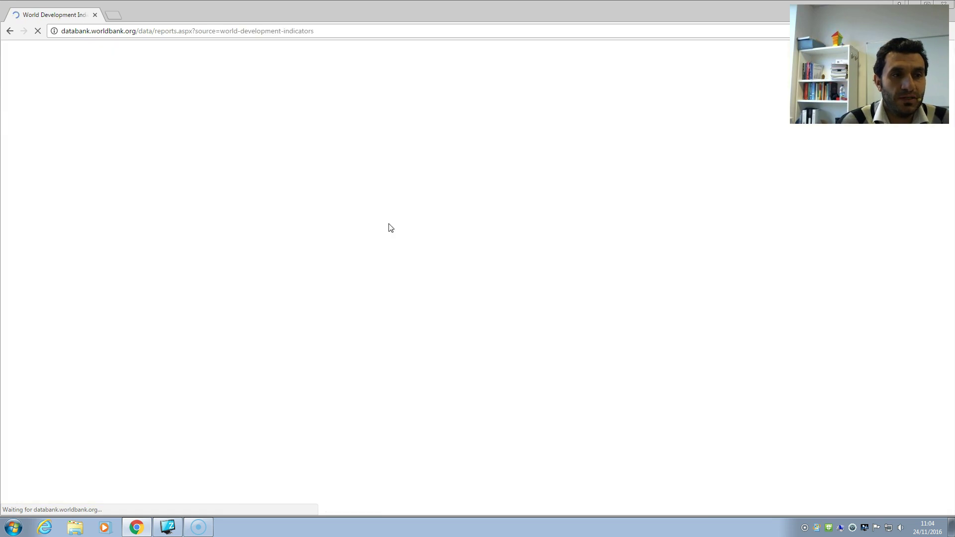
pyautogui.click(378, 224)
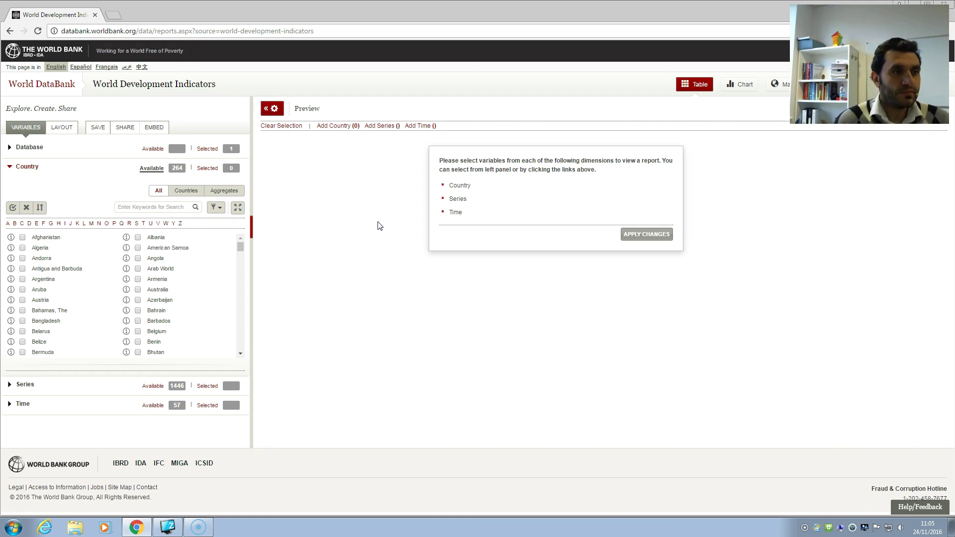
pyautogui.click(10, 148)
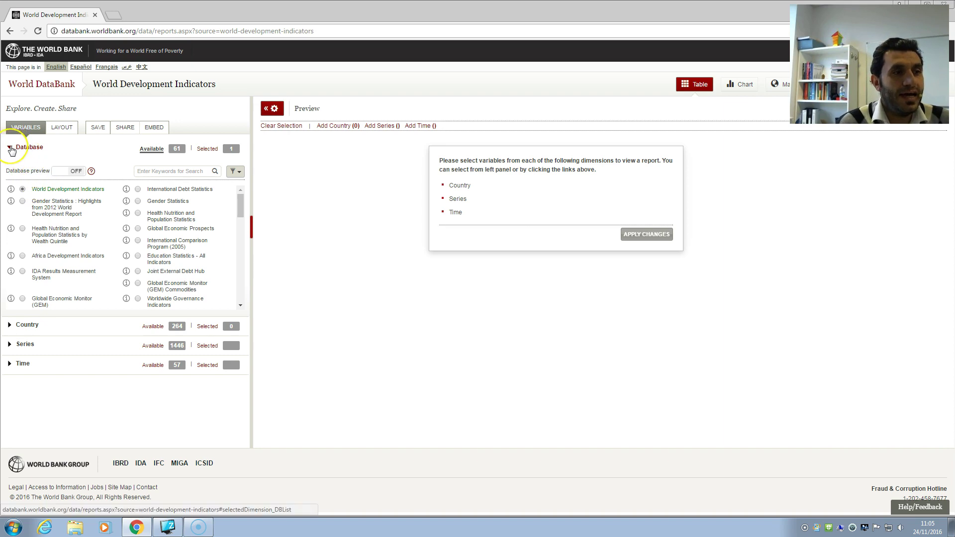
pyautogui.click(10, 148)
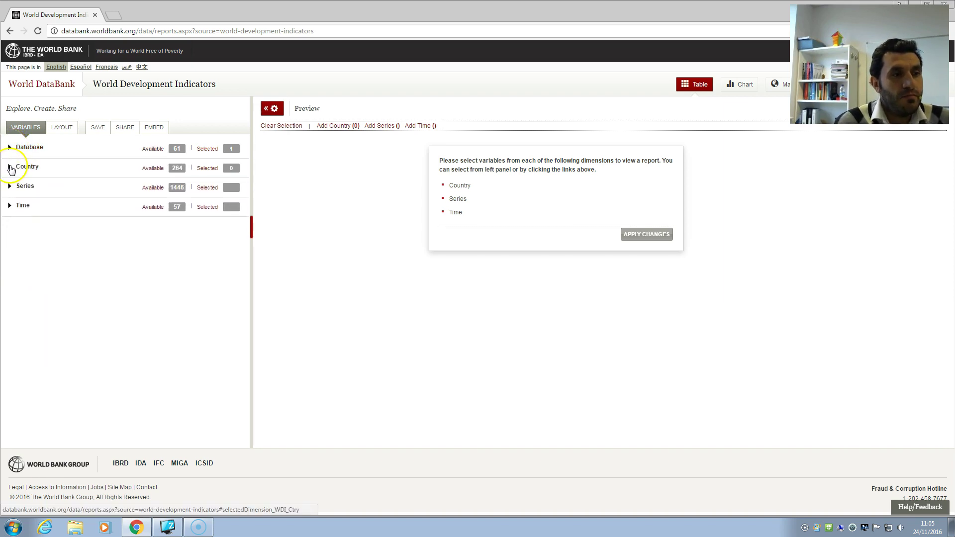
# - Expand Country, try ticking Algeria and Argentina, then select all 264 countries
pyautogui.click(10, 168)
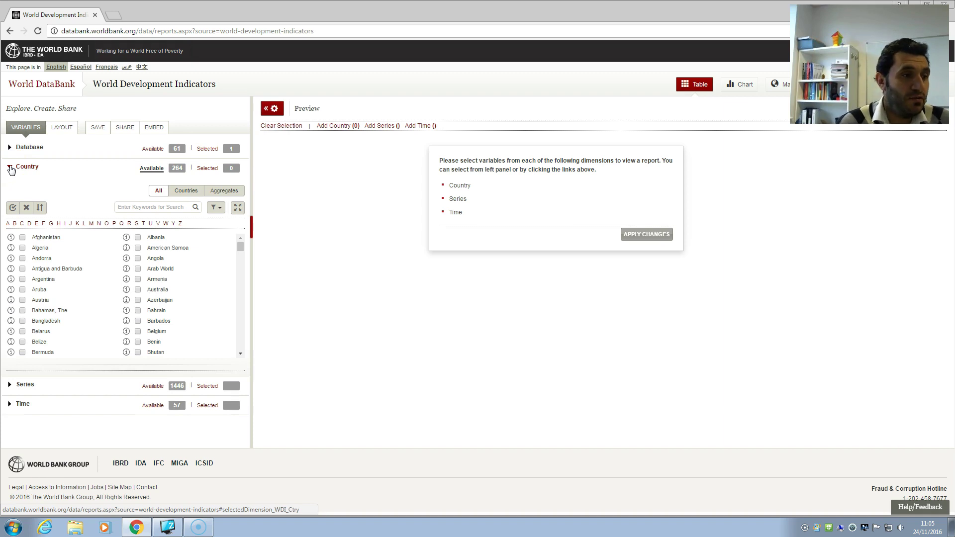
pyautogui.click(23, 248)
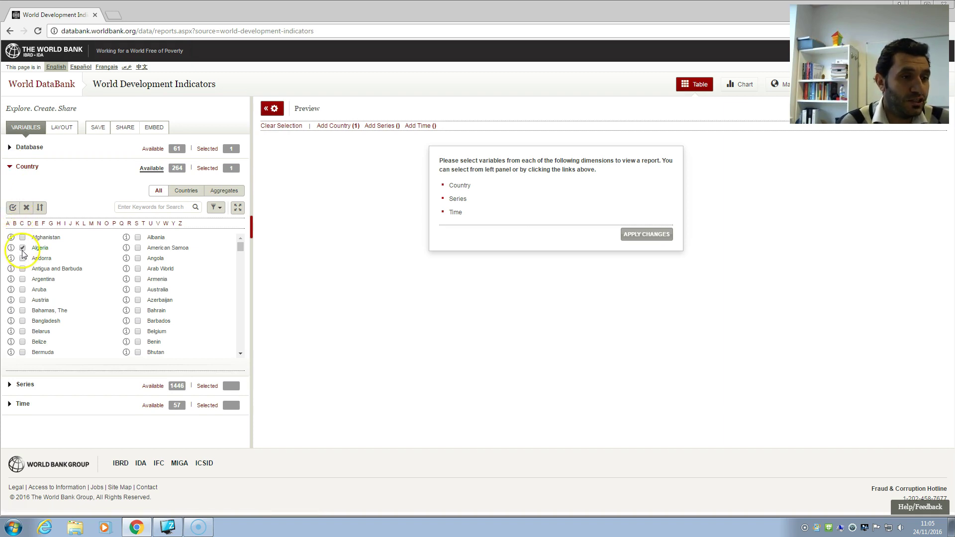
pyautogui.click(22, 279)
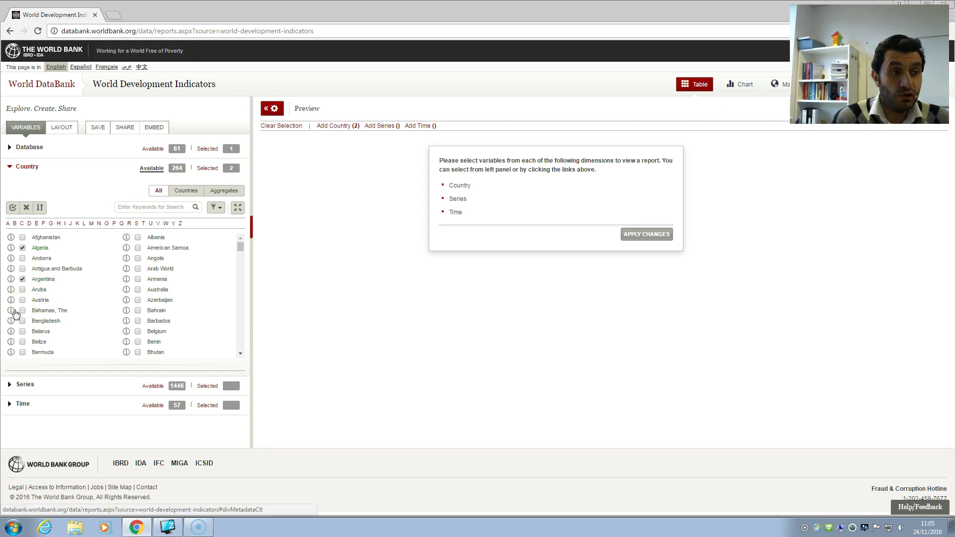
pyautogui.click(14, 222)
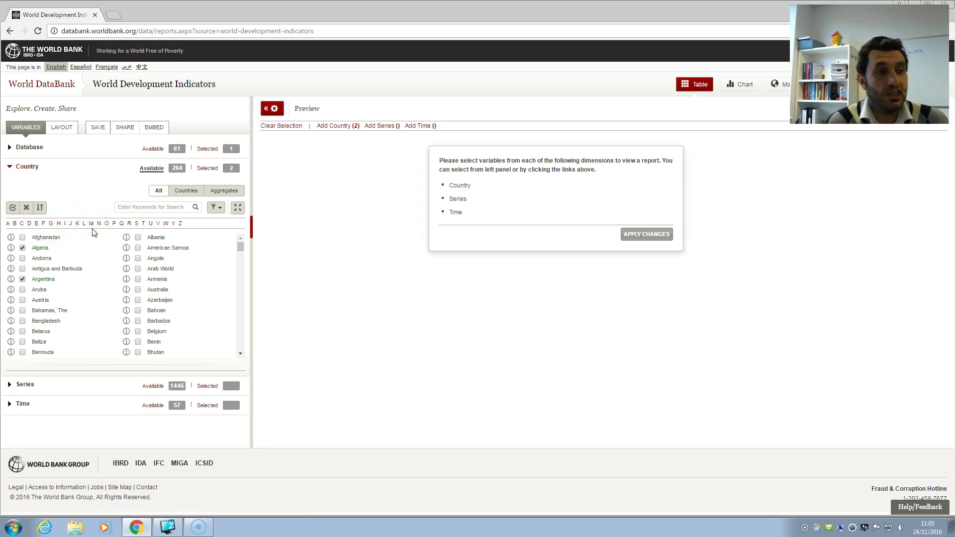
pyautogui.click(36, 228)
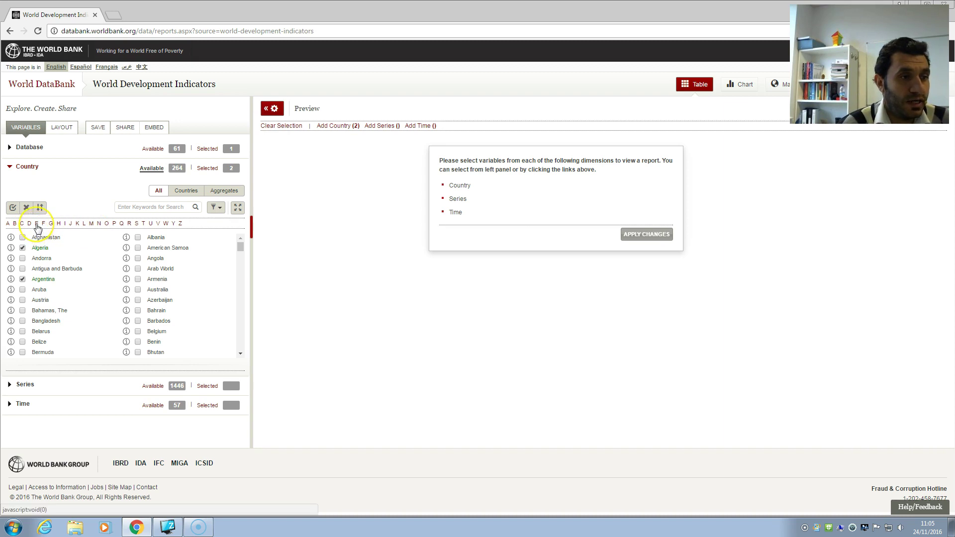
pyautogui.click(36, 224)
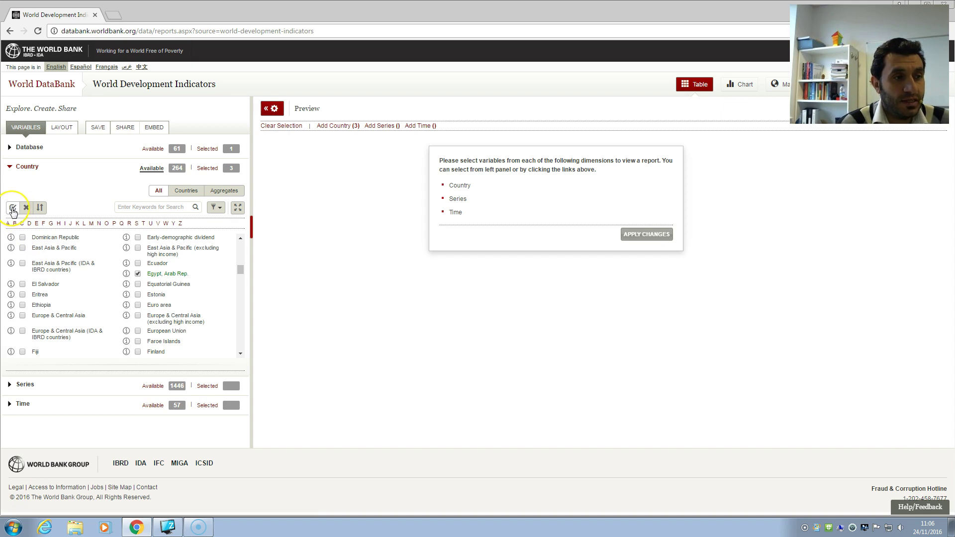
pyautogui.click(13, 208)
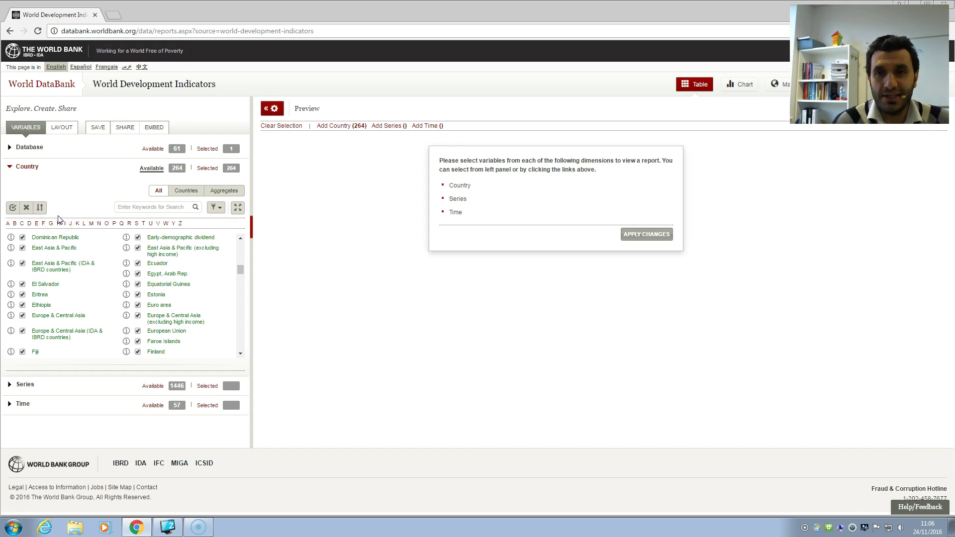
# - Filter the Series list with the keyword GDP, leaving 87 matching indicators
pyautogui.click(10, 386)
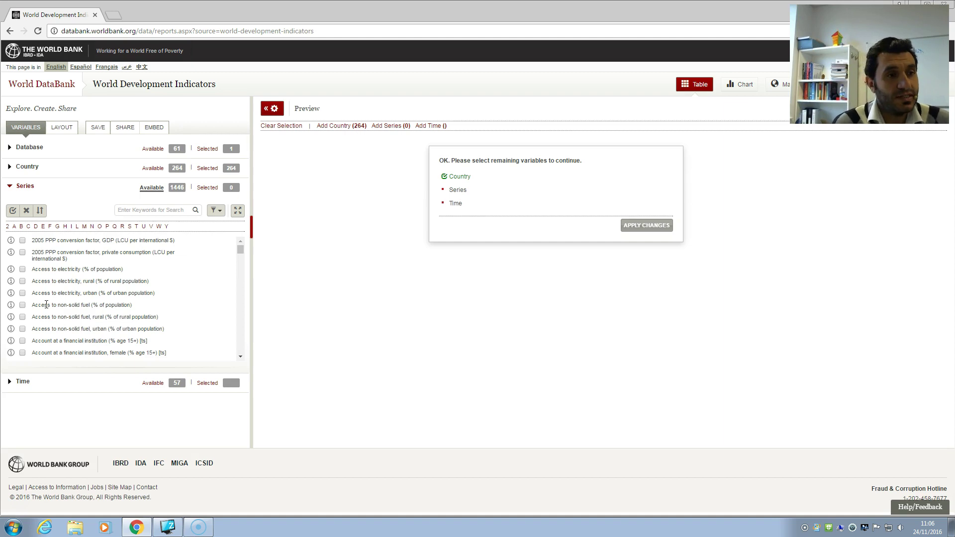
pyautogui.click(139, 210)
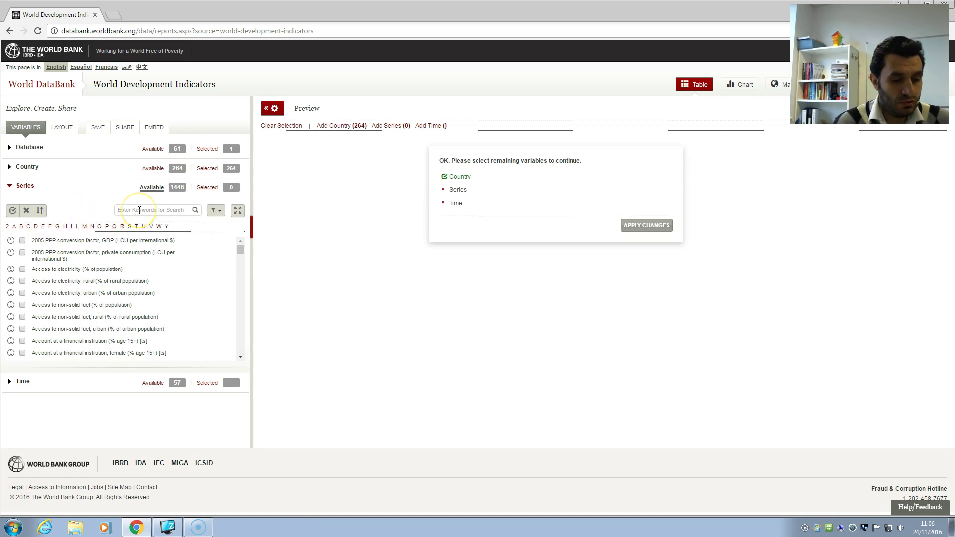
pyautogui.write('GDP')
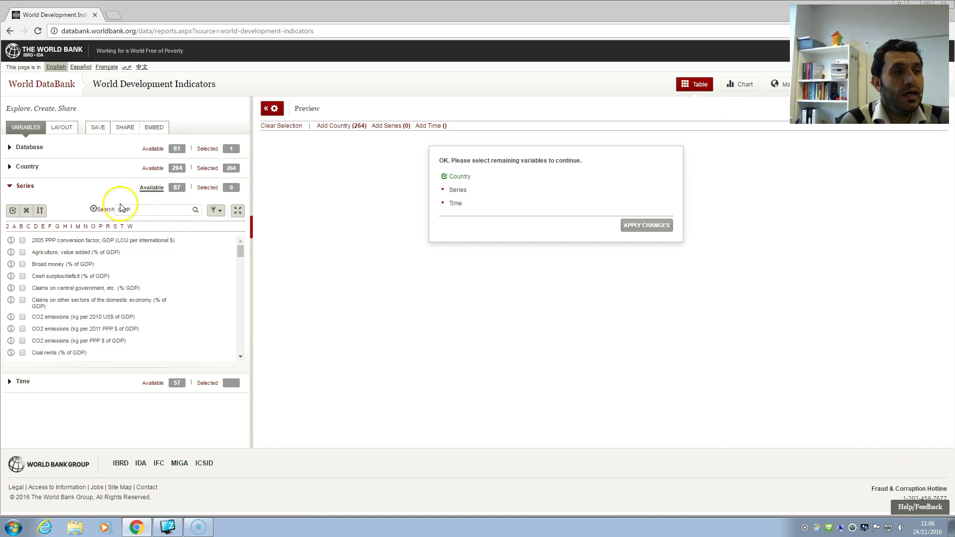
pyautogui.click(20, 171)
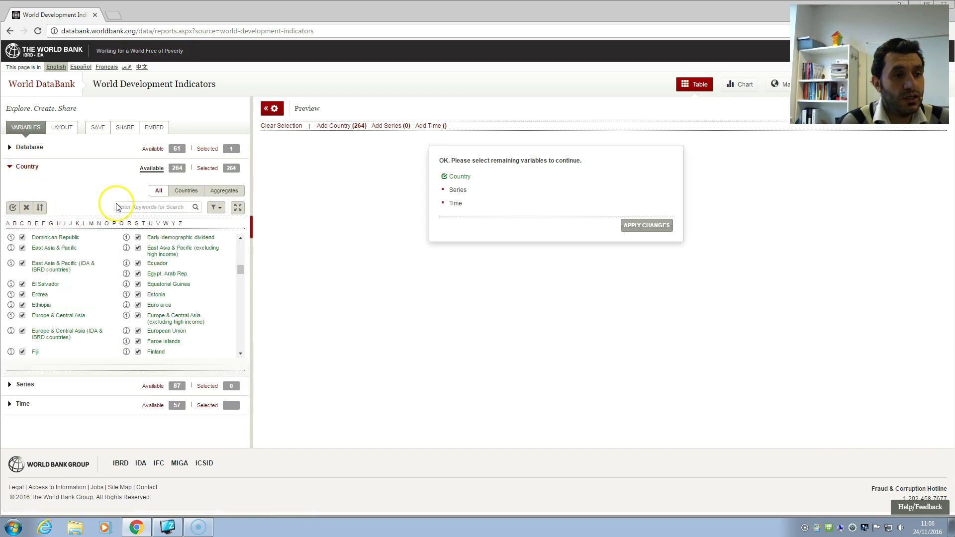
pyautogui.click(142, 209)
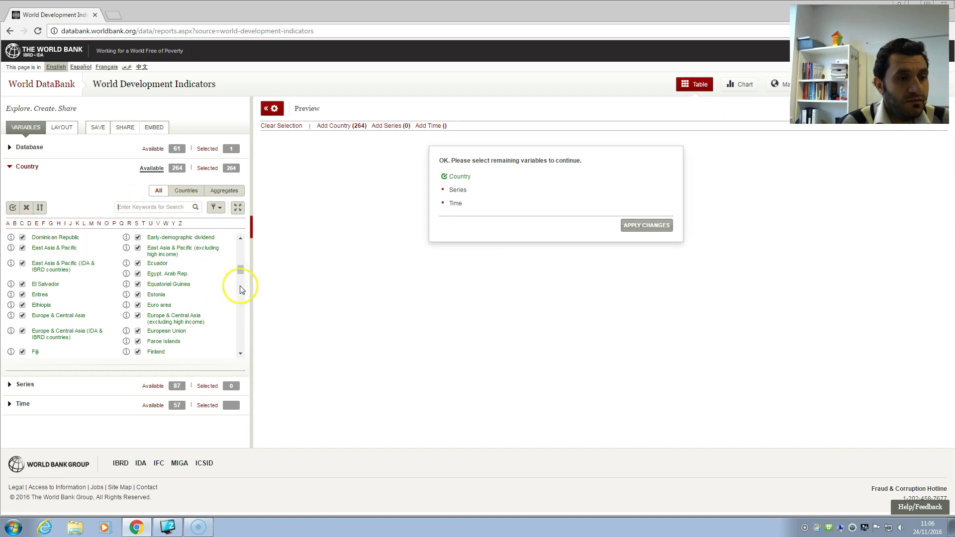
pyautogui.click(11, 386)
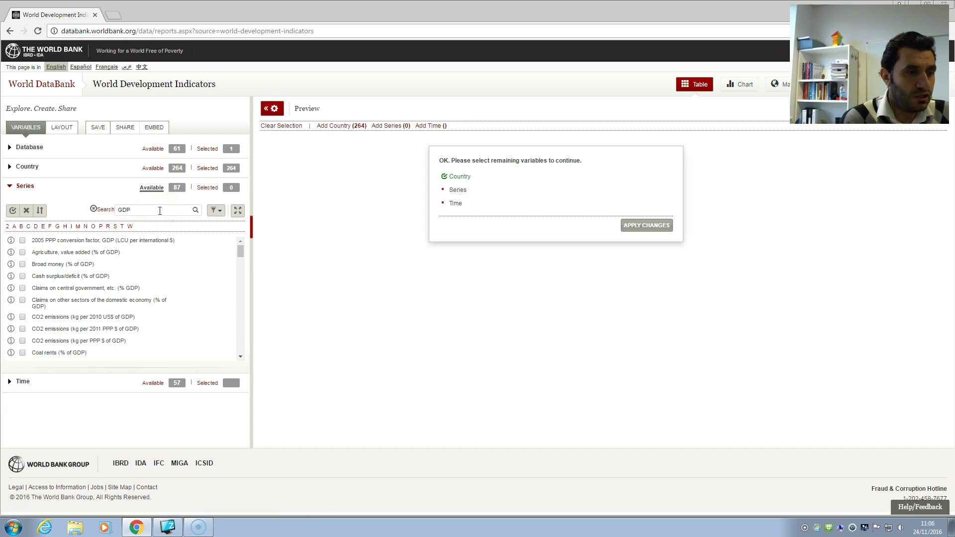
pyautogui.moveTo(238, 251); pyautogui.dragTo(226, 282)
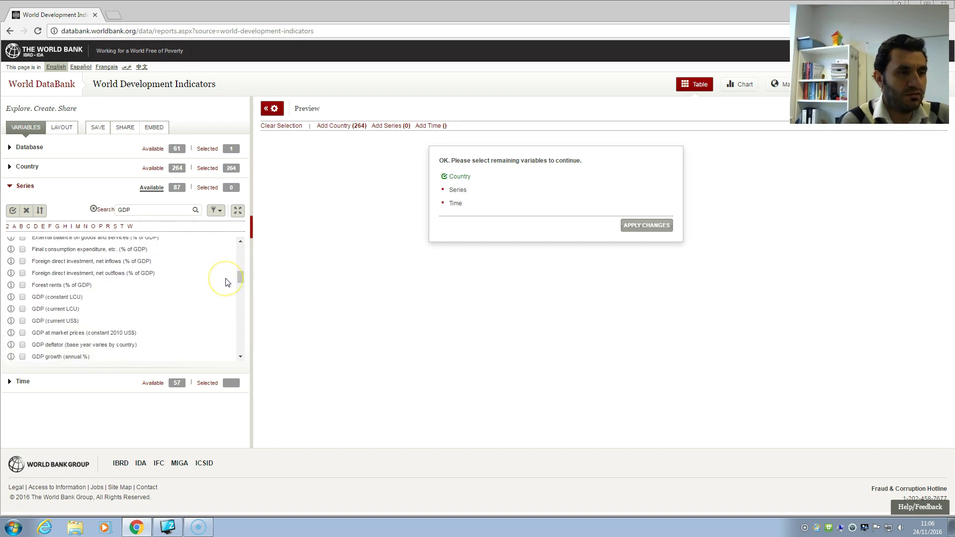
# - Tick the GDP (constant LCU) and GDP growth (annual %) series
pyautogui.click(22, 298)
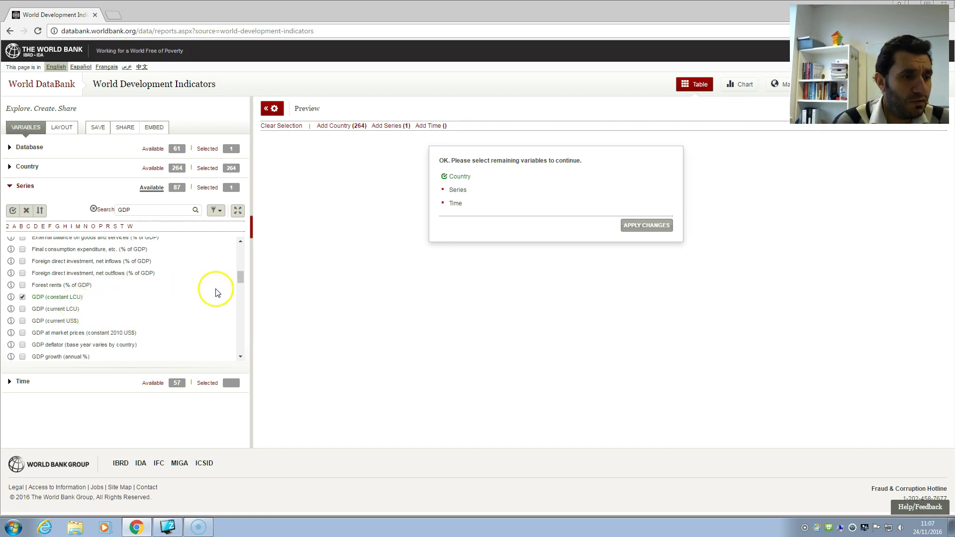
pyautogui.click(23, 356)
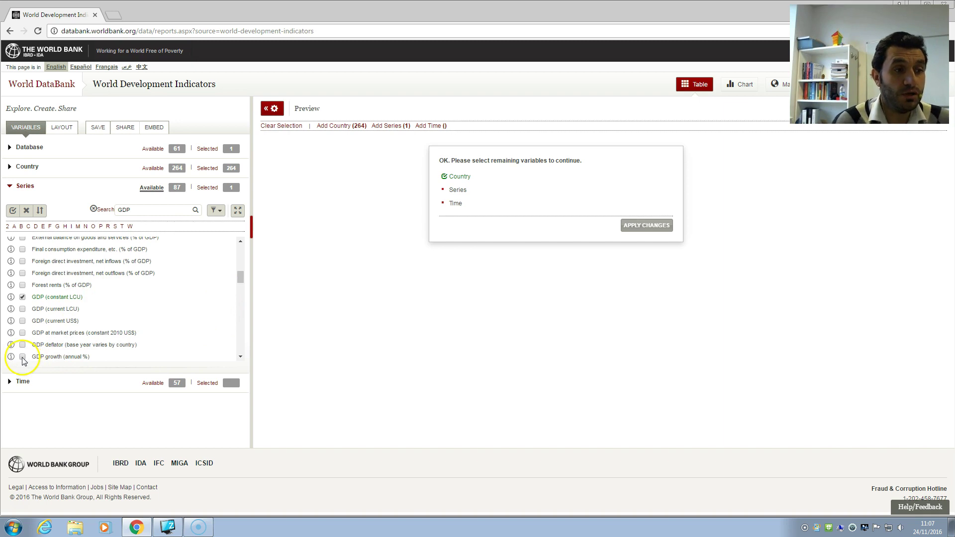
pyautogui.scroll(-1, 198, 314)
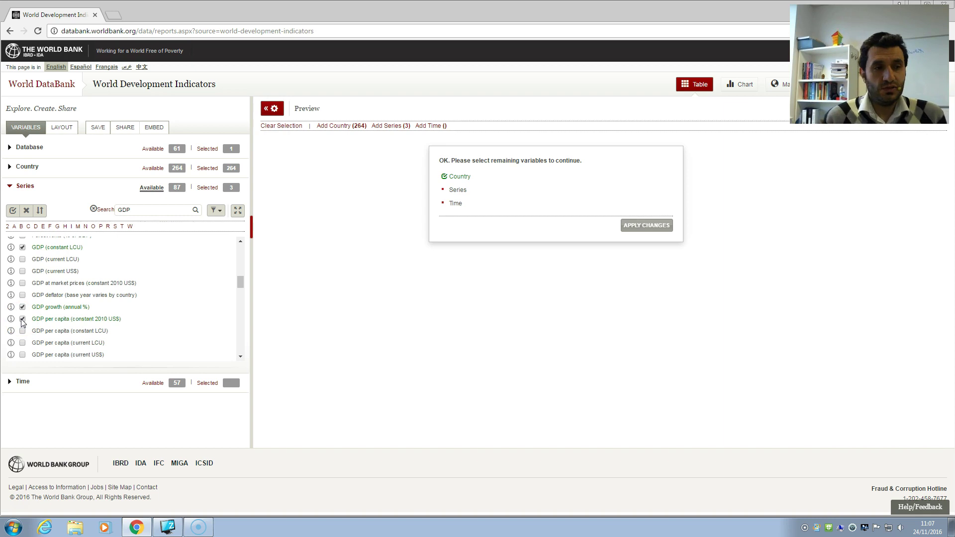
pyautogui.scroll(3, 133, 300)
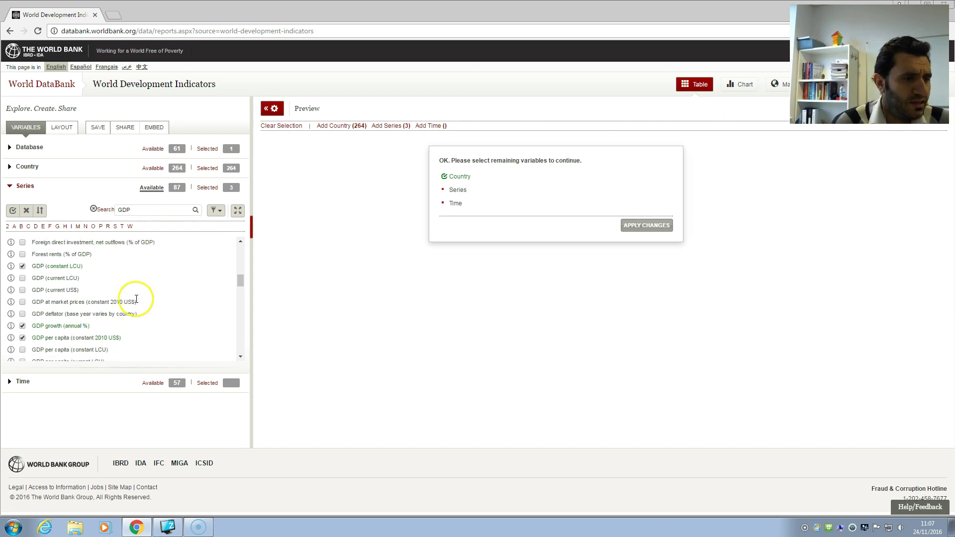
pyautogui.scroll(-5, 131, 298)
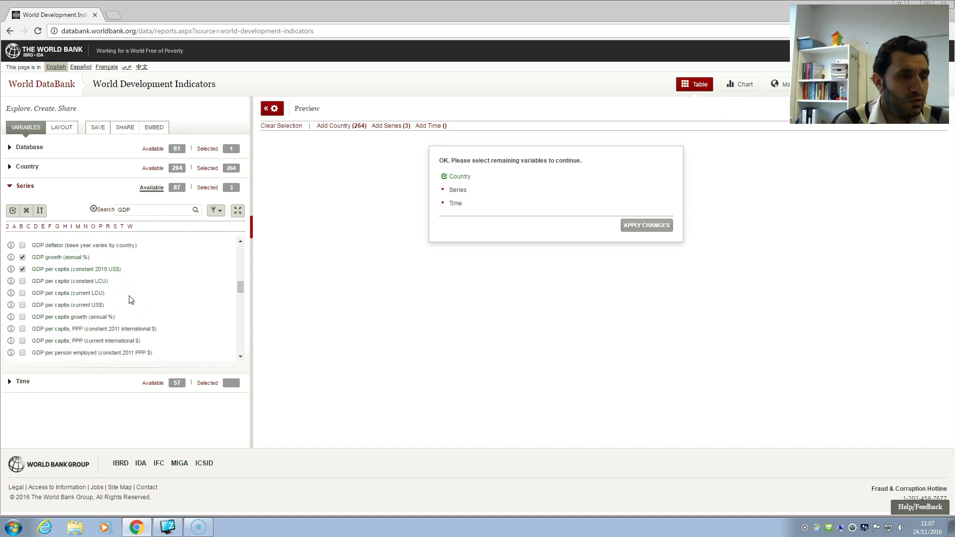
pyautogui.scroll(-2, 131, 299)
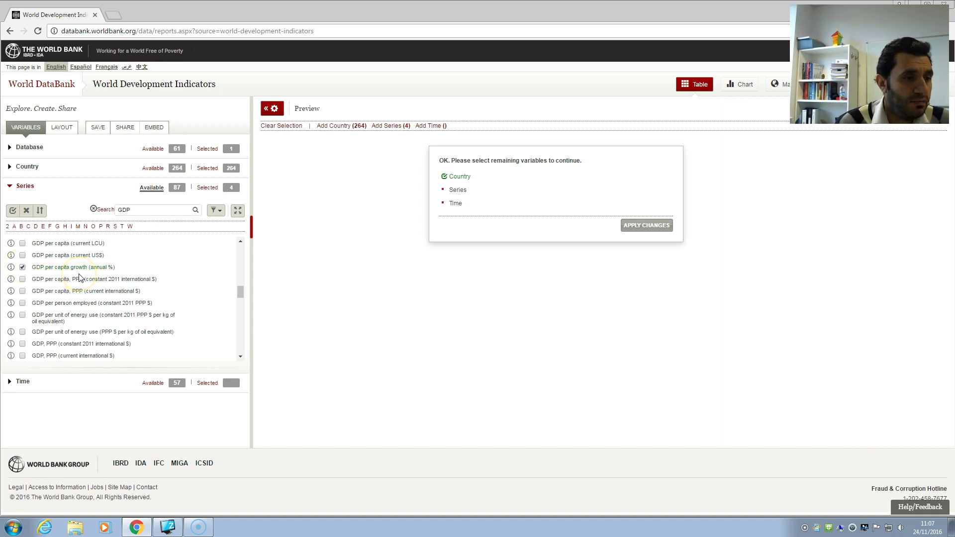
pyautogui.scroll(-2, 80, 277)
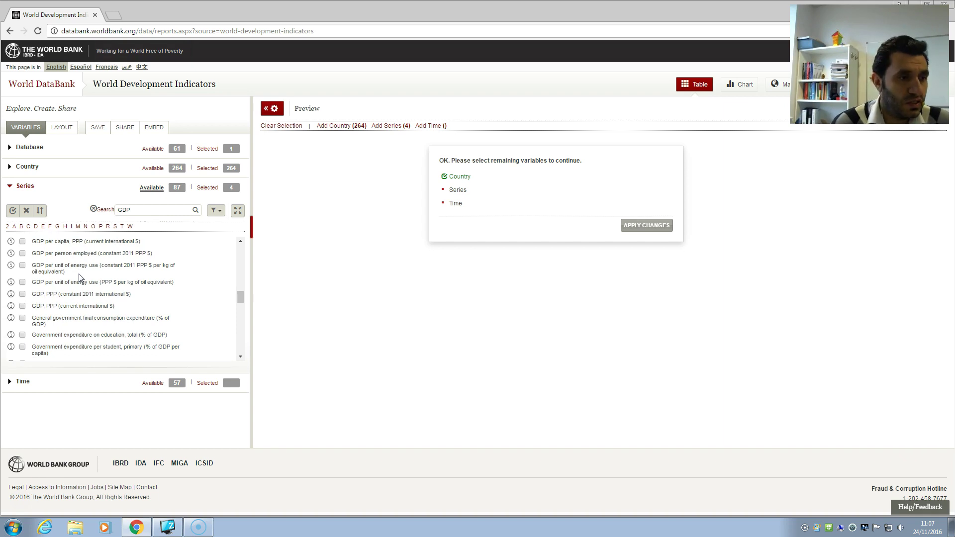
pyautogui.scroll(-4, 79, 277)
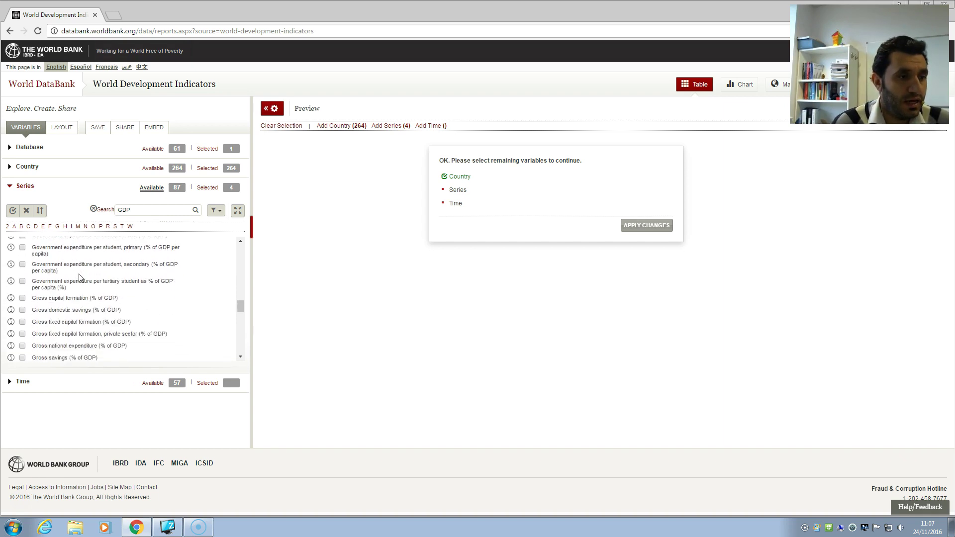
pyautogui.scroll(6, 79, 277)
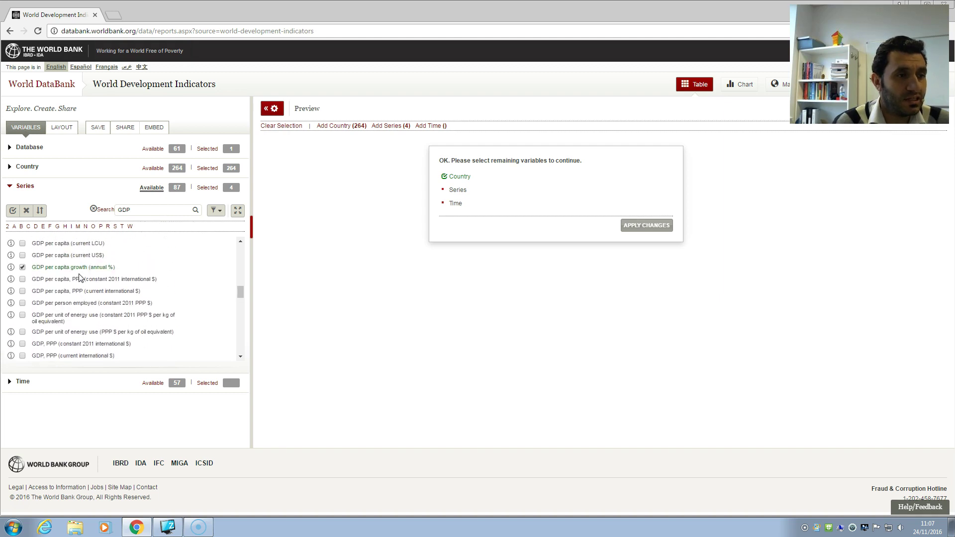
pyautogui.scroll(2, 80, 277)
pyautogui.scroll(2, 80, 277)
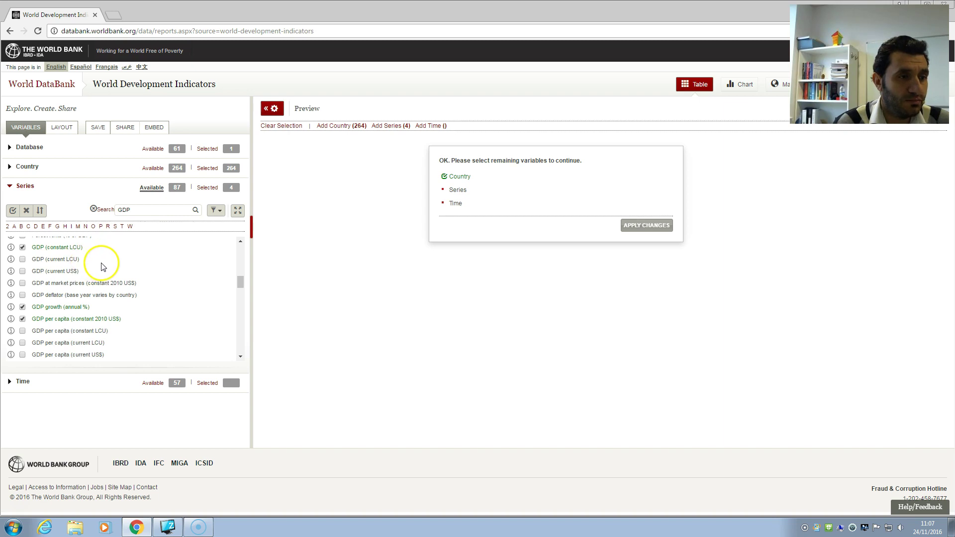
pyautogui.scroll(2, 101, 266)
pyautogui.scroll(-2, 102, 269)
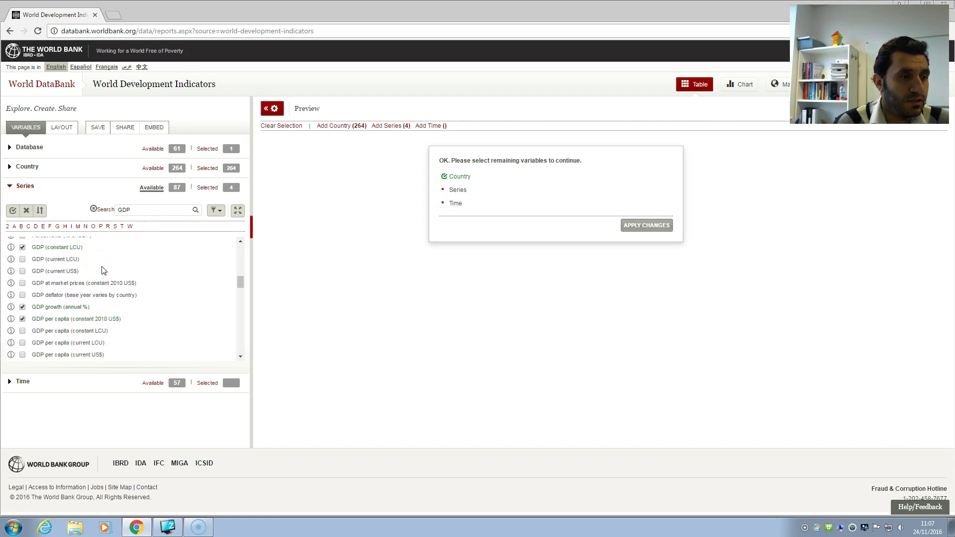
pyautogui.scroll(-2, 102, 270)
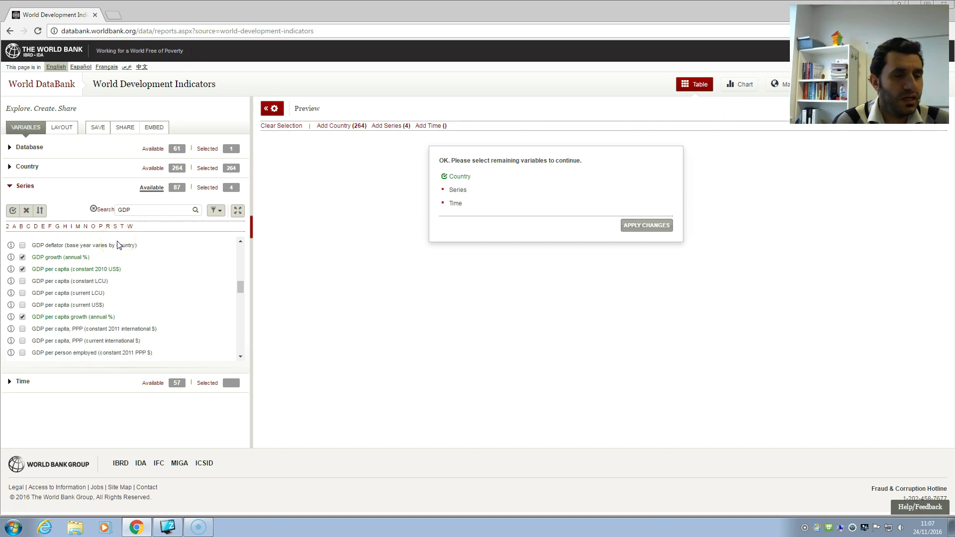
# - Reselect the GDP keyword and review the list to confirm the four chosen series
pyautogui.click(143, 210)
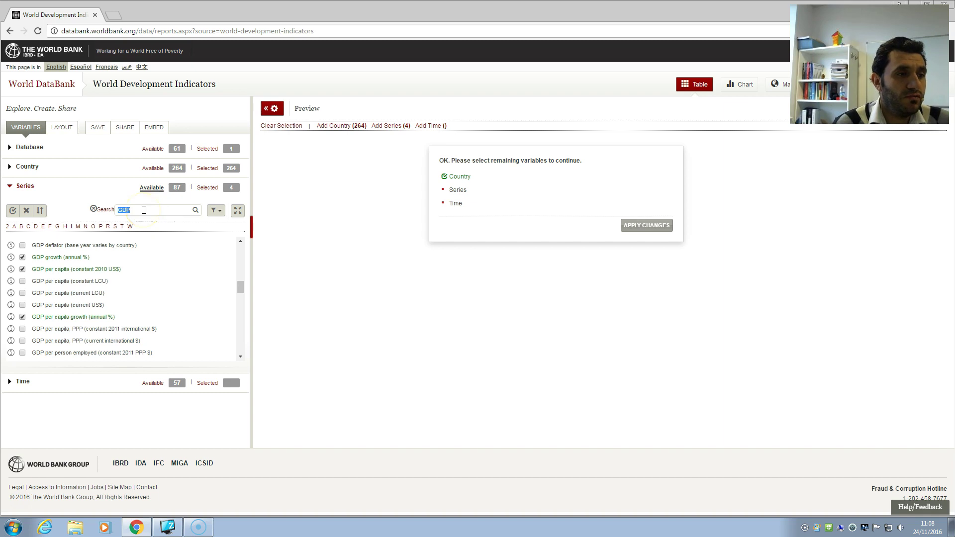
pyautogui.scroll(2, 99, 291)
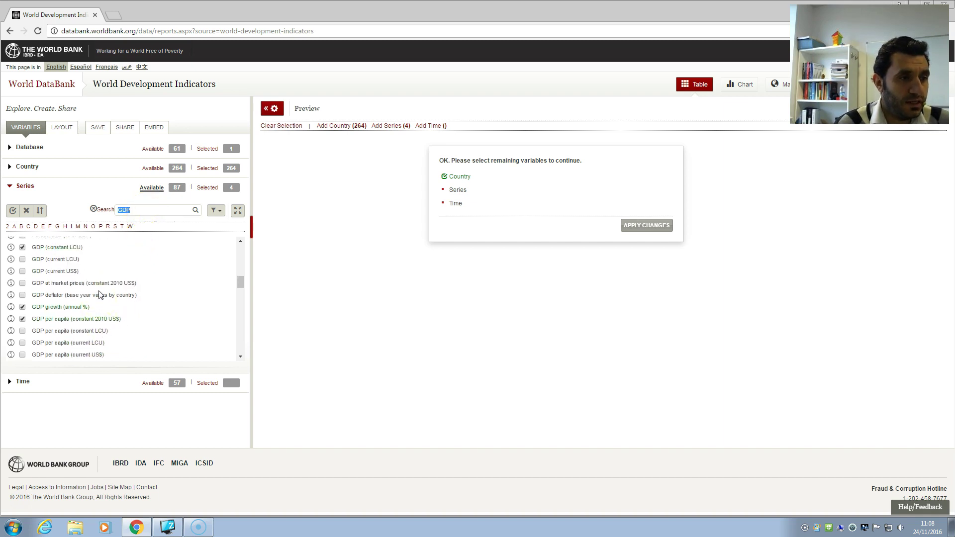
pyautogui.scroll(3, 99, 294)
pyautogui.scroll(-3, 98, 293)
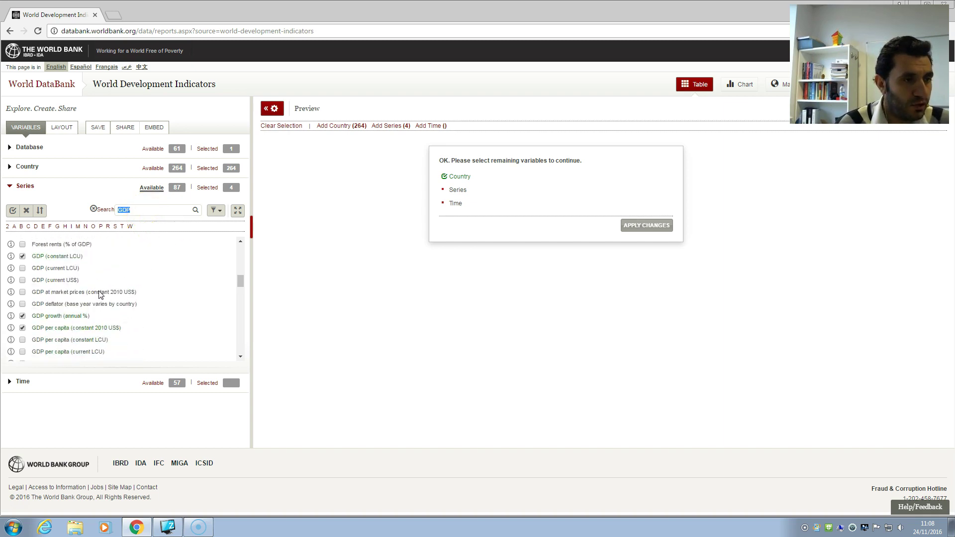
pyautogui.scroll(-4, 99, 294)
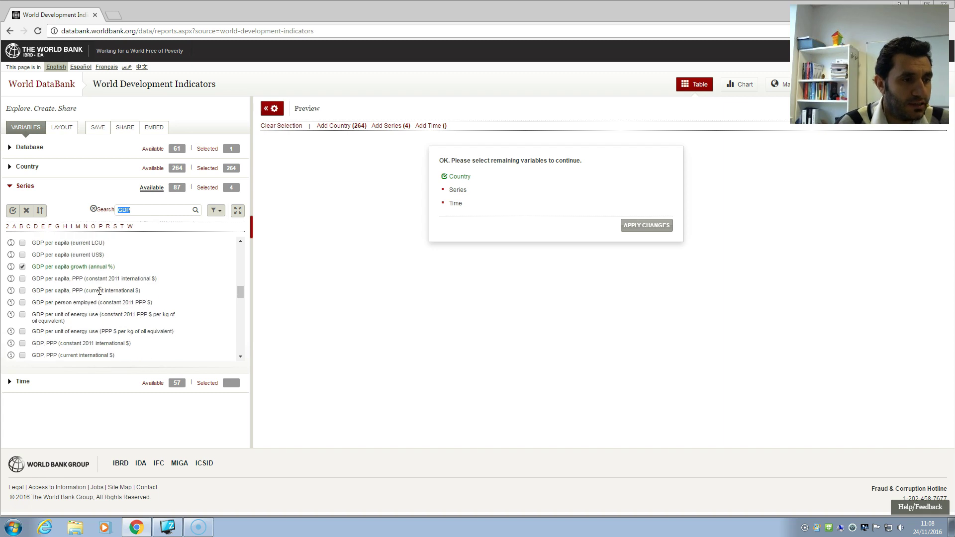
pyautogui.scroll(-2, 99, 292)
pyautogui.scroll(-2, 99, 291)
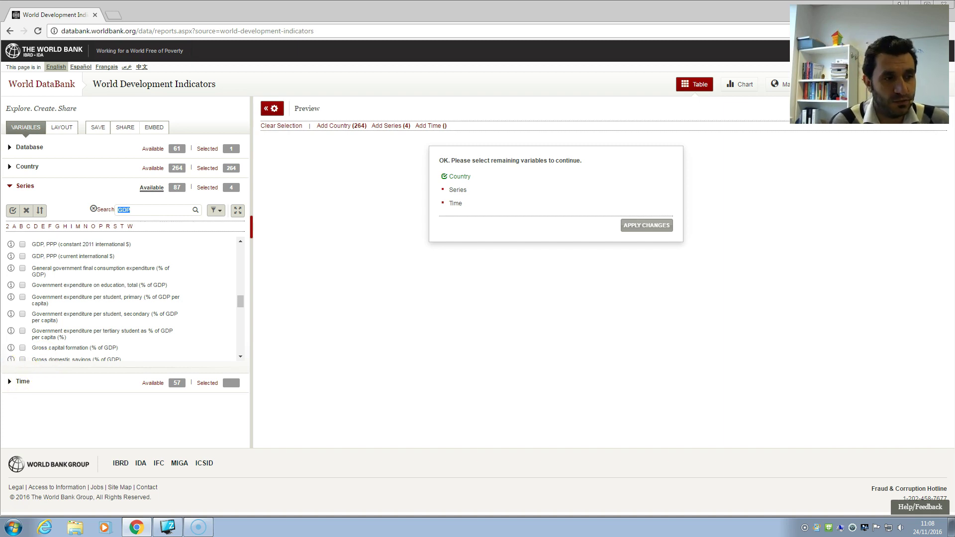
# - Expand Time and select all 57 years from 1960 to 2016
pyautogui.click(10, 384)
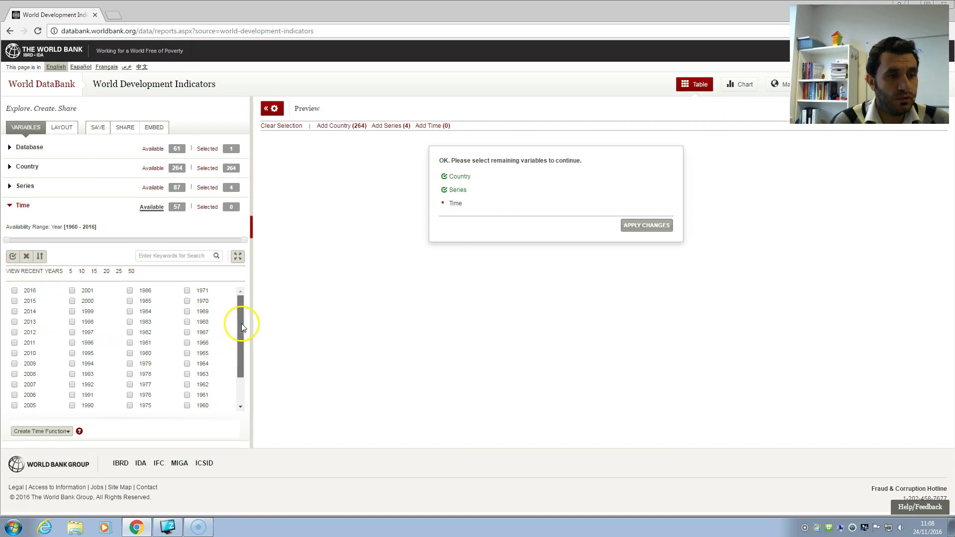
pyautogui.scroll(-1, 240, 343)
pyautogui.scroll(1, 244, 318)
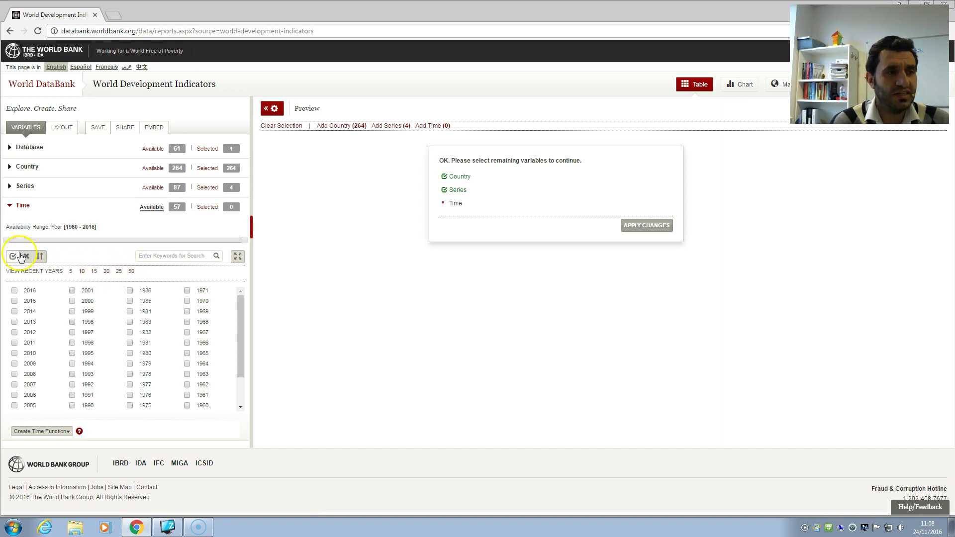
pyautogui.click(13, 258)
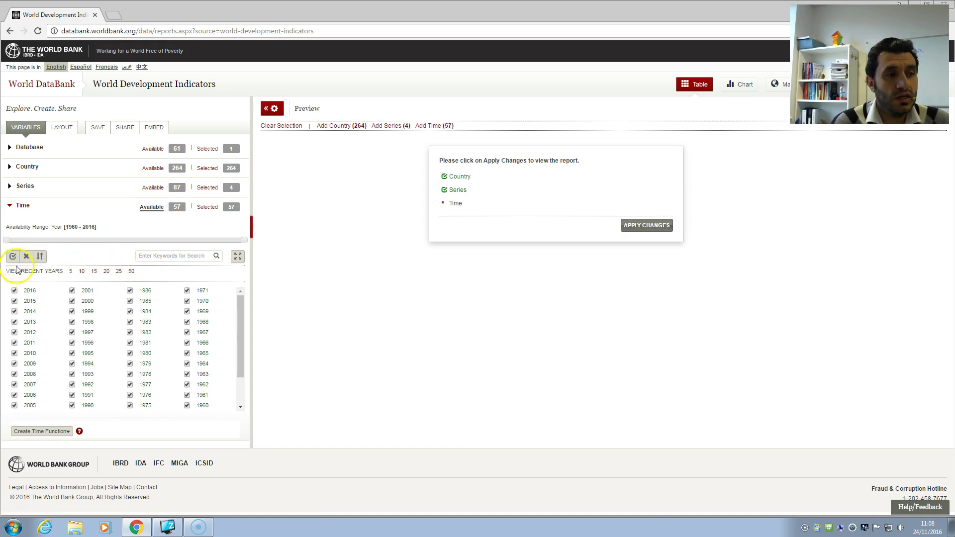
pyautogui.moveTo(240, 348)
pyautogui.mouseDown()
pyautogui.moveTo(243, 390)
pyautogui.moveTo(239, 331)
pyautogui.mouseUp()
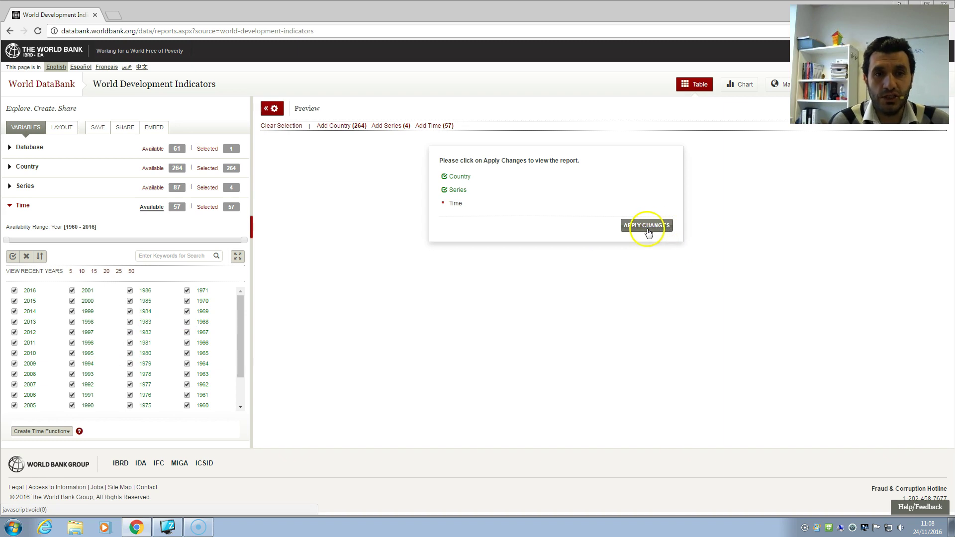
# - Apply the changes to build the preview table and narrow the browser window
pyautogui.click(648, 226)
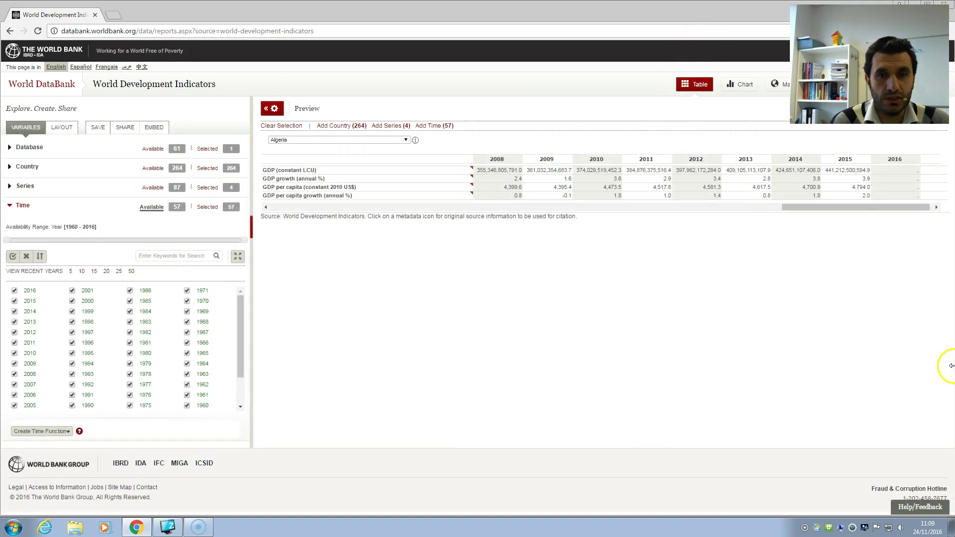
pyautogui.moveTo(951, 365); pyautogui.dragTo(793, 362)
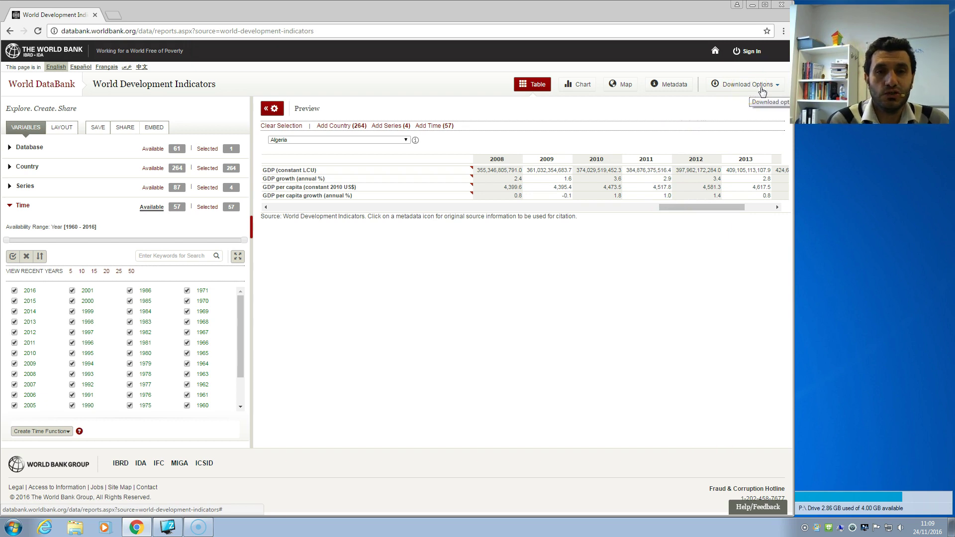
# - Download the report in Excel format as an .xlsx file
pyautogui.click(768, 90)
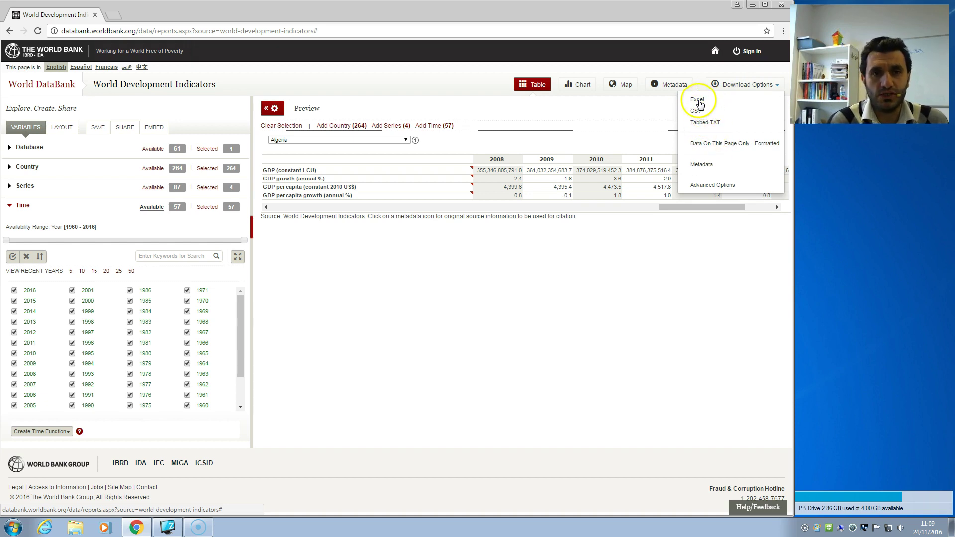
pyautogui.click(704, 103)
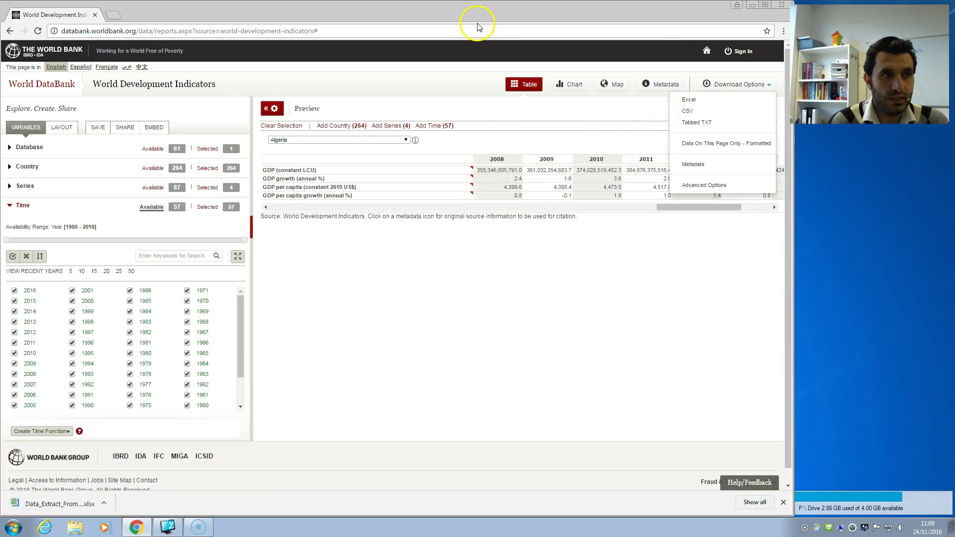
pyautogui.moveTo(427, 17); pyautogui.dragTo(378, 3)
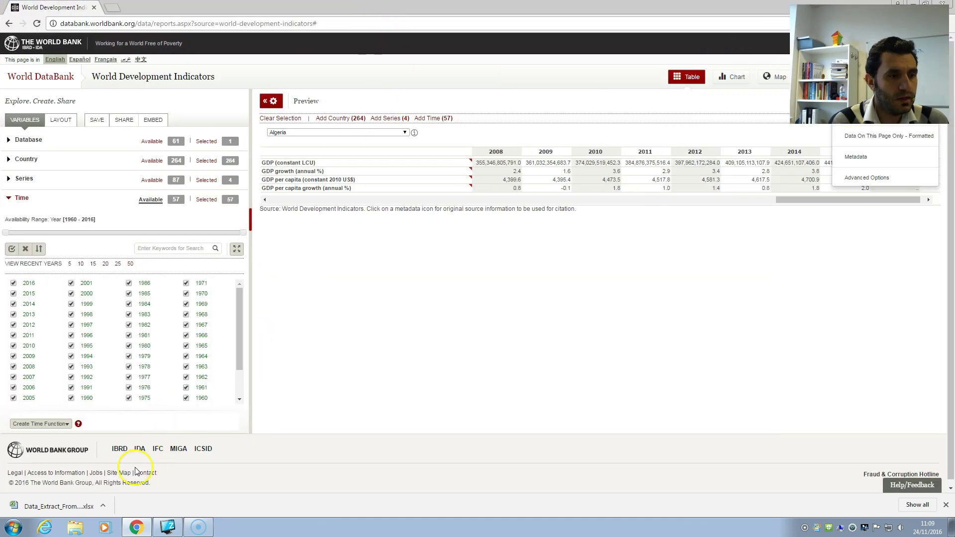
# - Open the downloaded workbook in Excel and enable editing
pyautogui.click(102, 506)
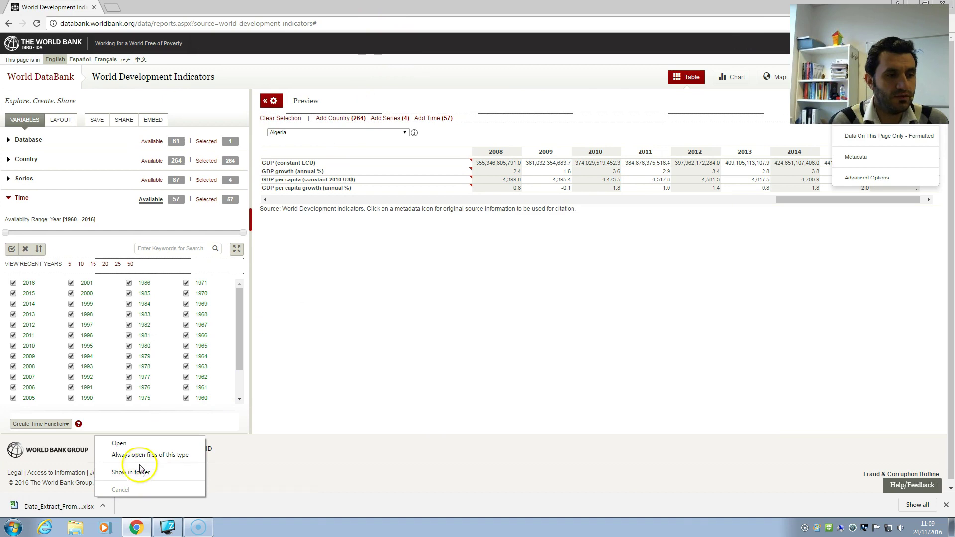
pyautogui.click(134, 442)
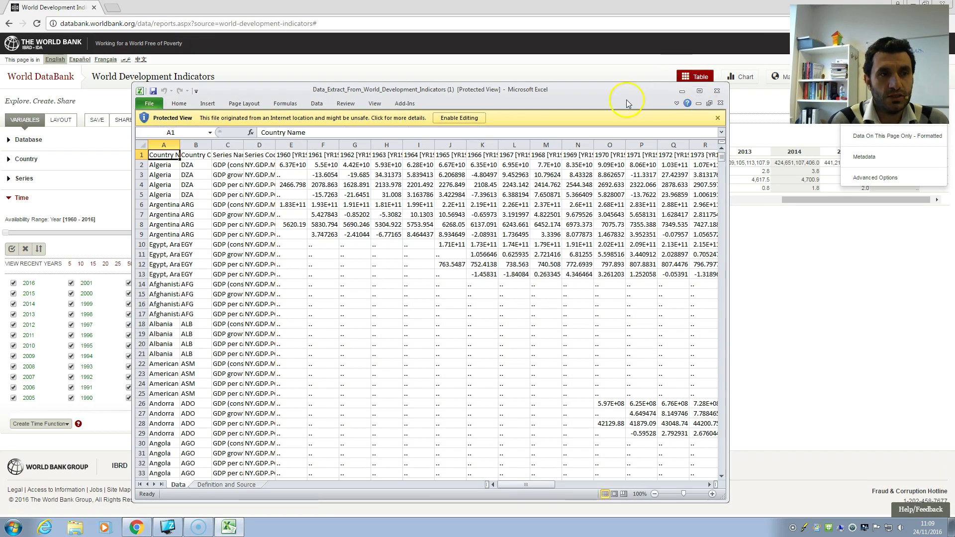
pyautogui.click(462, 118)
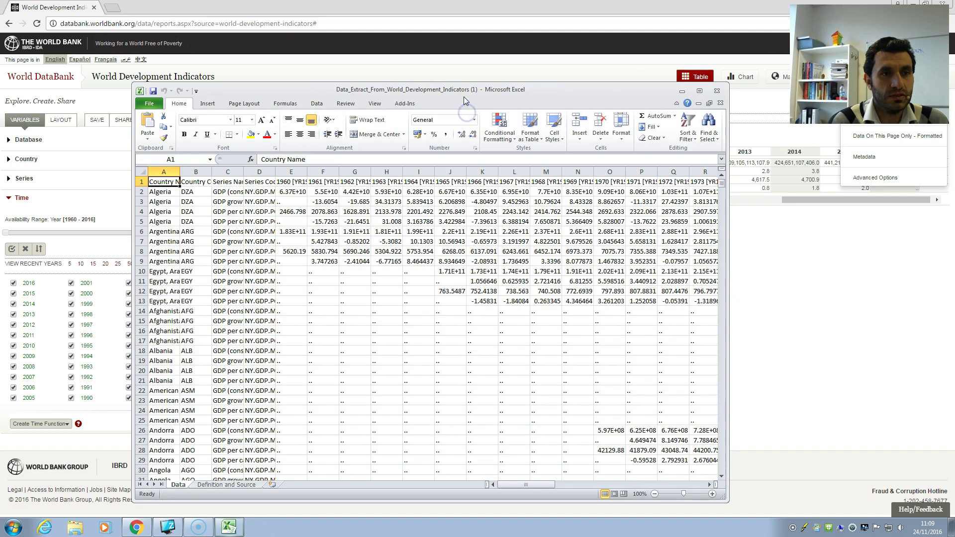
# - Enlarge the Excel window and widen the Series Code column to show full codes
pyautogui.moveTo(493, 93); pyautogui.dragTo(479, 56)
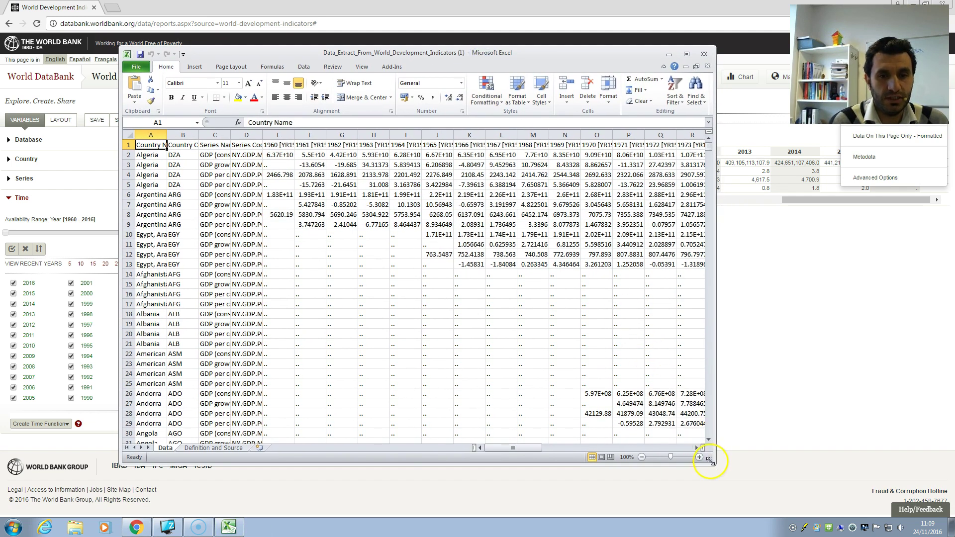
pyautogui.moveTo(713, 463); pyautogui.dragTo(814, 473)
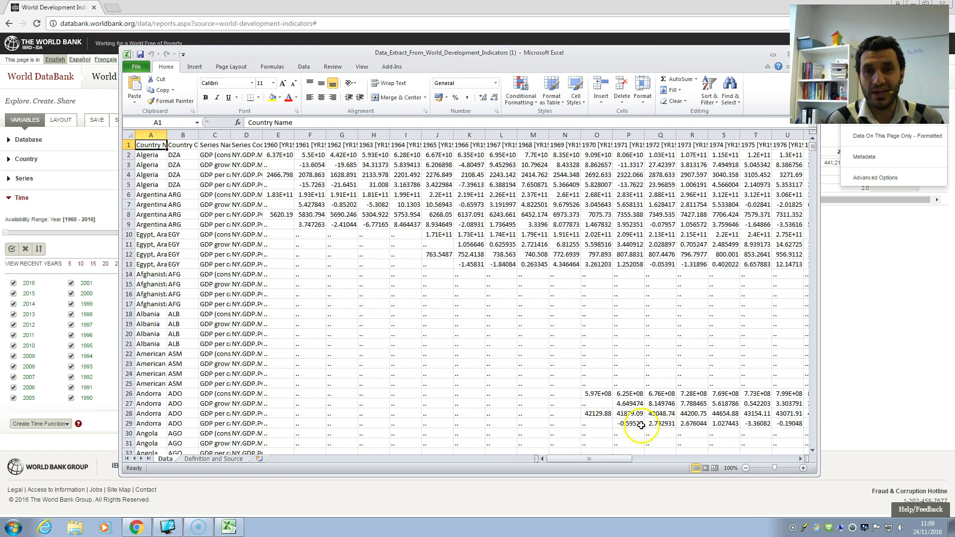
pyautogui.moveTo(262, 131); pyautogui.dragTo(354, 132)
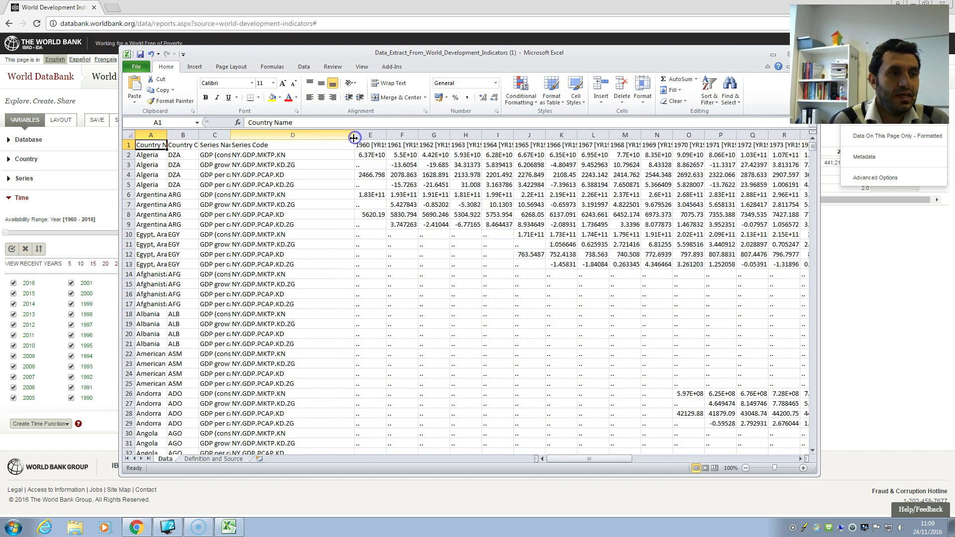
# - Delete the Country Code column from the sheet
pyautogui.click(151, 134)
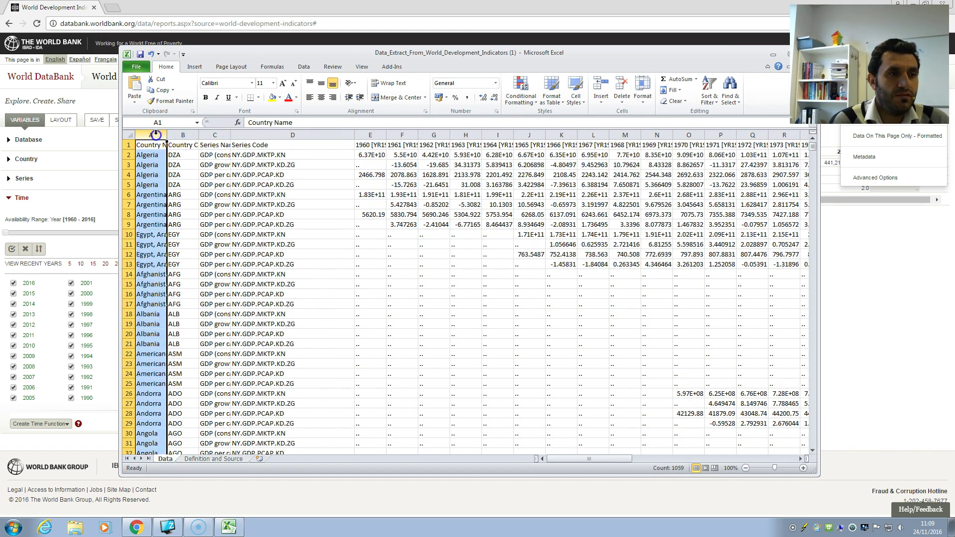
pyautogui.click(184, 135)
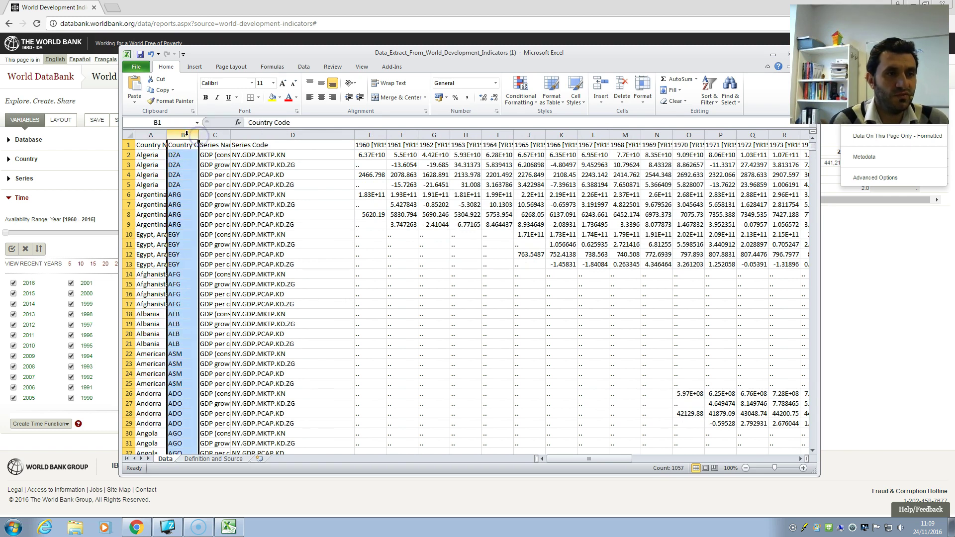
pyautogui.rightClick(186, 134)
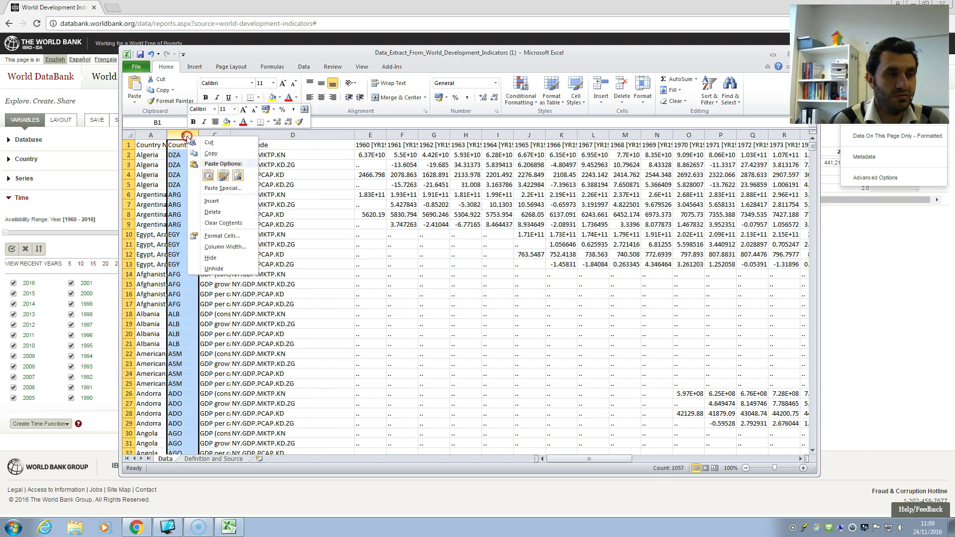
pyautogui.click(213, 212)
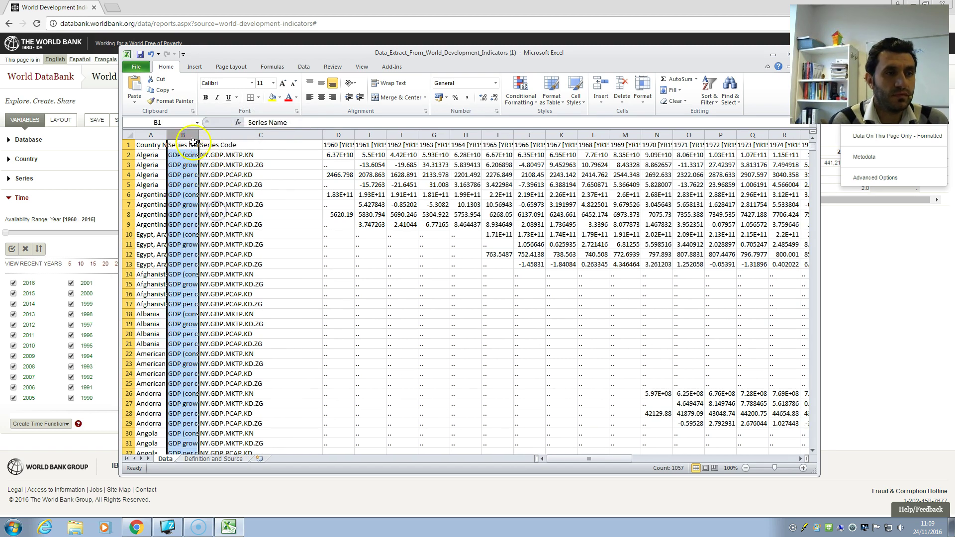
# - Delete the Series Code column and widen Series Name to show full indicator names
pyautogui.click(150, 135)
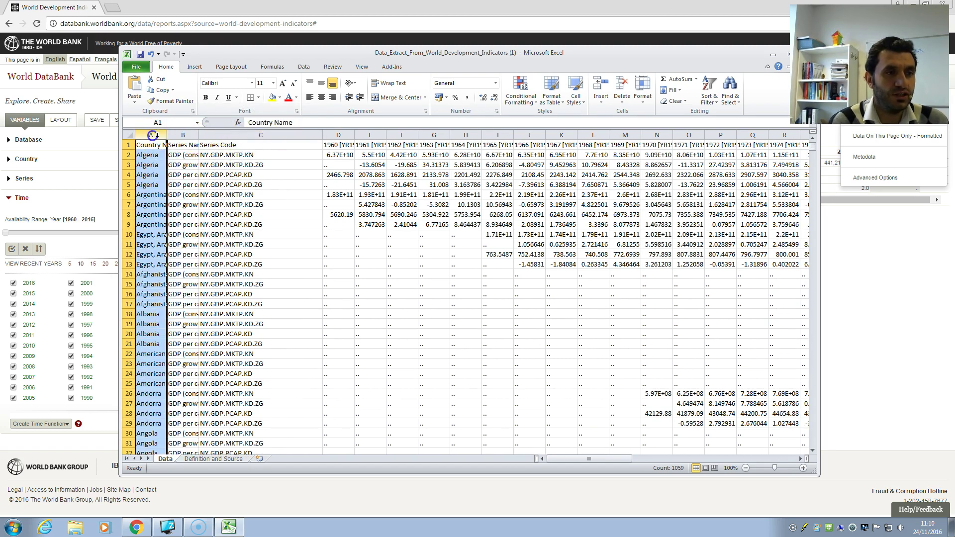
pyautogui.click(226, 134)
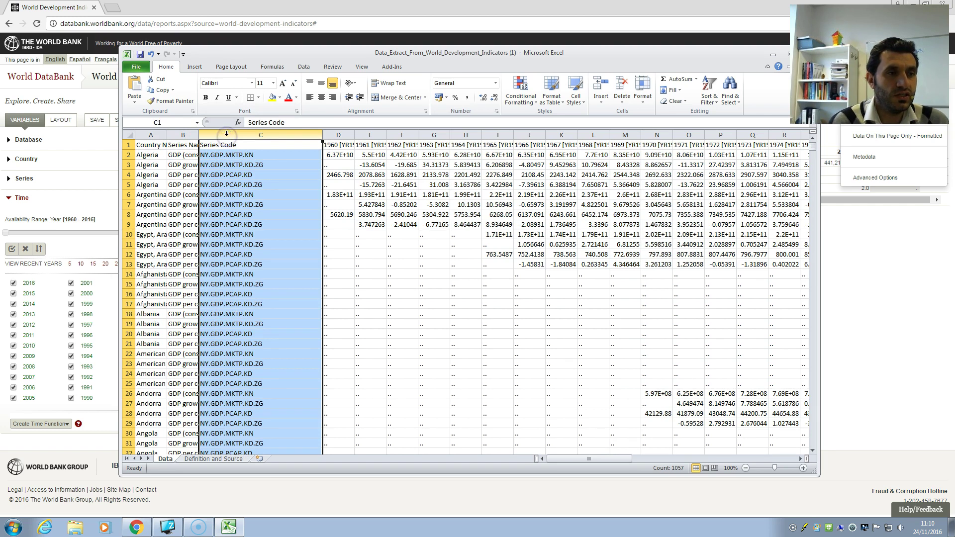
pyautogui.rightClick(226, 135)
pyautogui.click(254, 214)
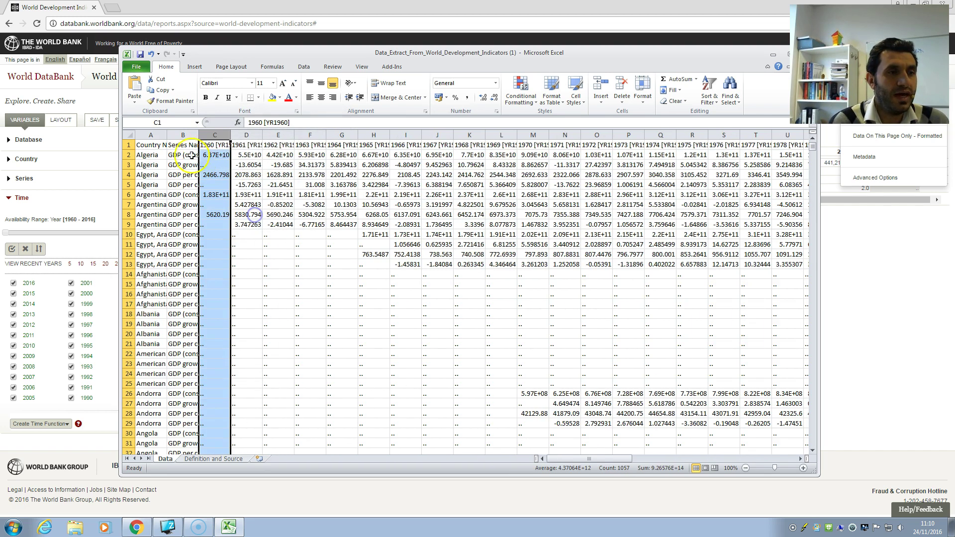
pyautogui.moveTo(199, 135); pyautogui.dragTo(298, 135)
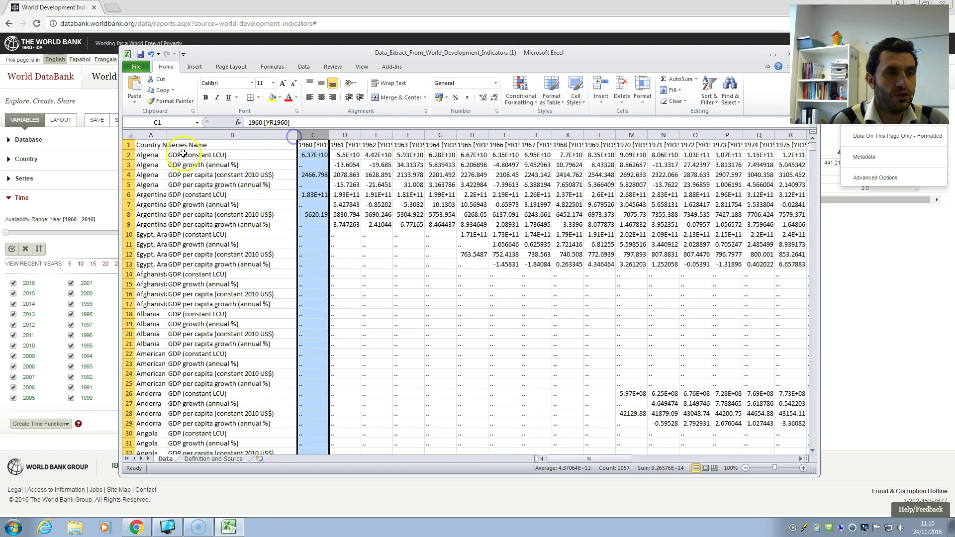
pyautogui.click(149, 154)
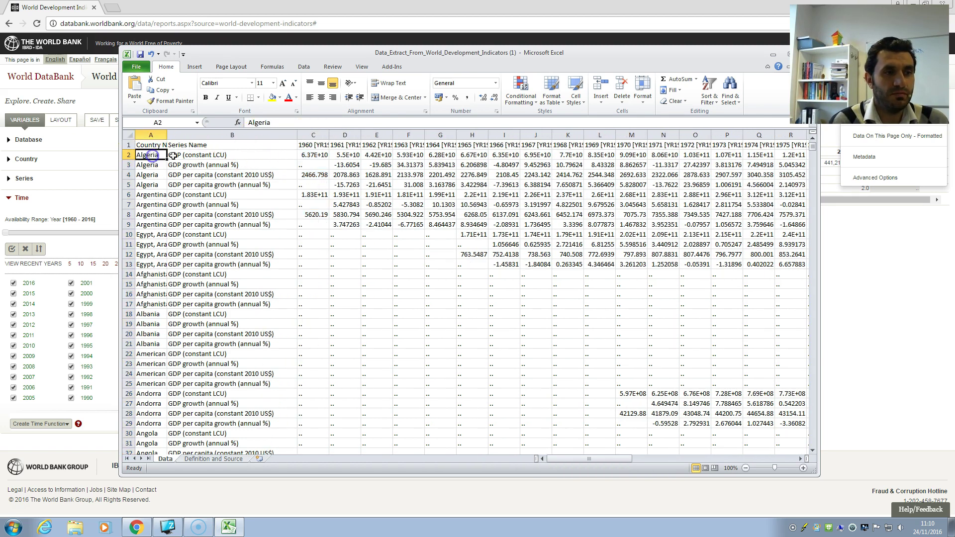
pyautogui.click(187, 155)
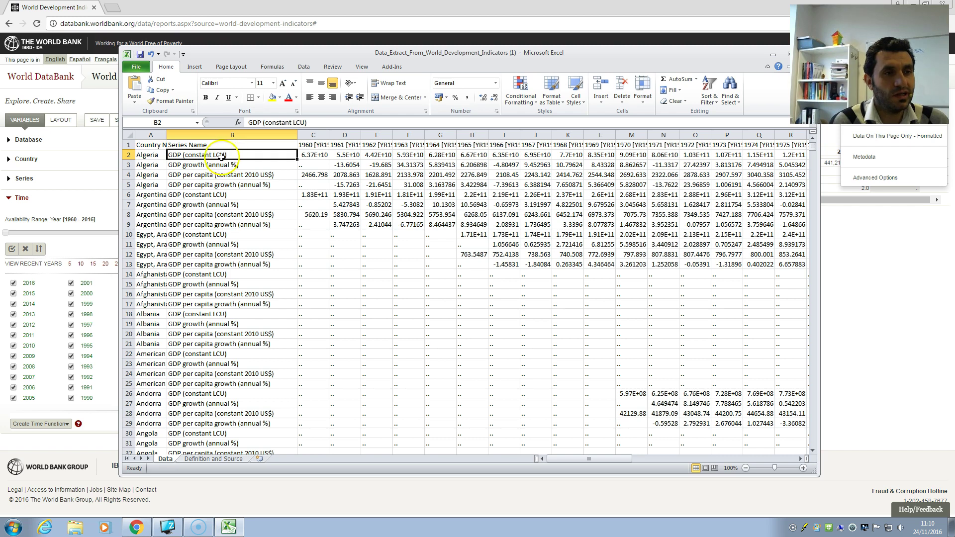
pyautogui.click(181, 165)
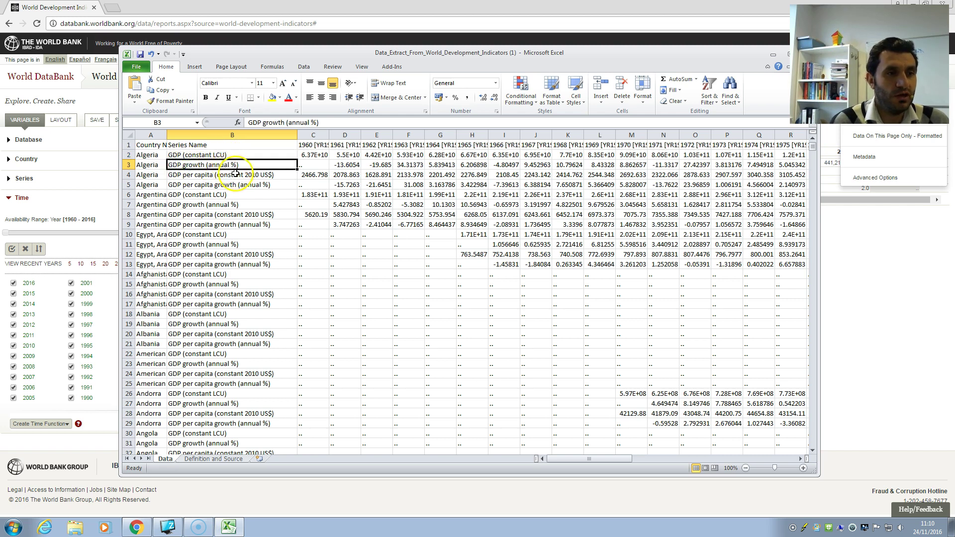
pyautogui.click(182, 175)
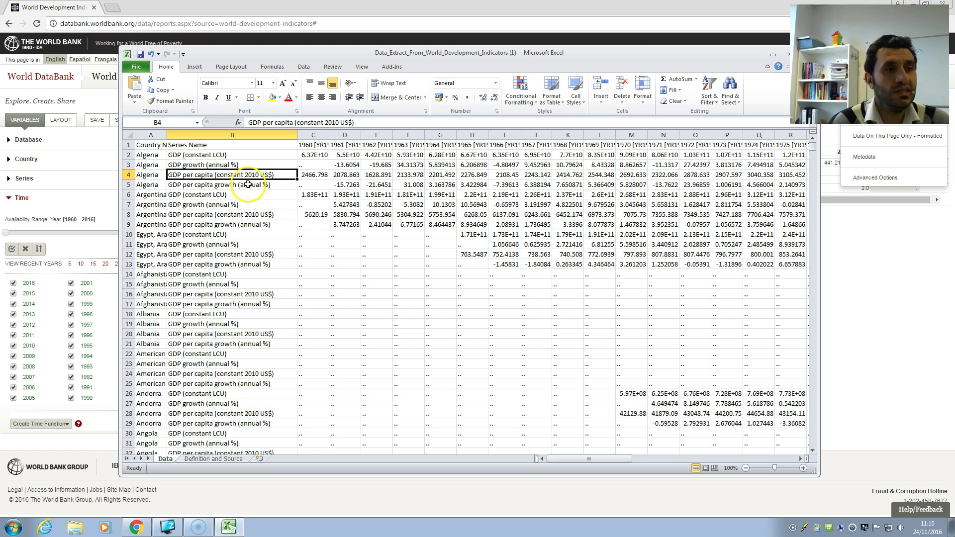
pyautogui.click(175, 185)
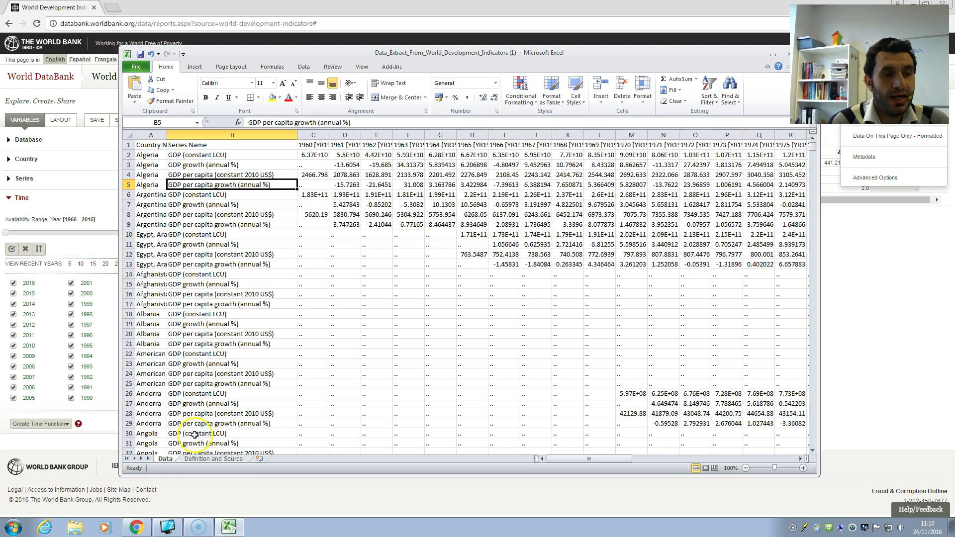
pyautogui.click(197, 459)
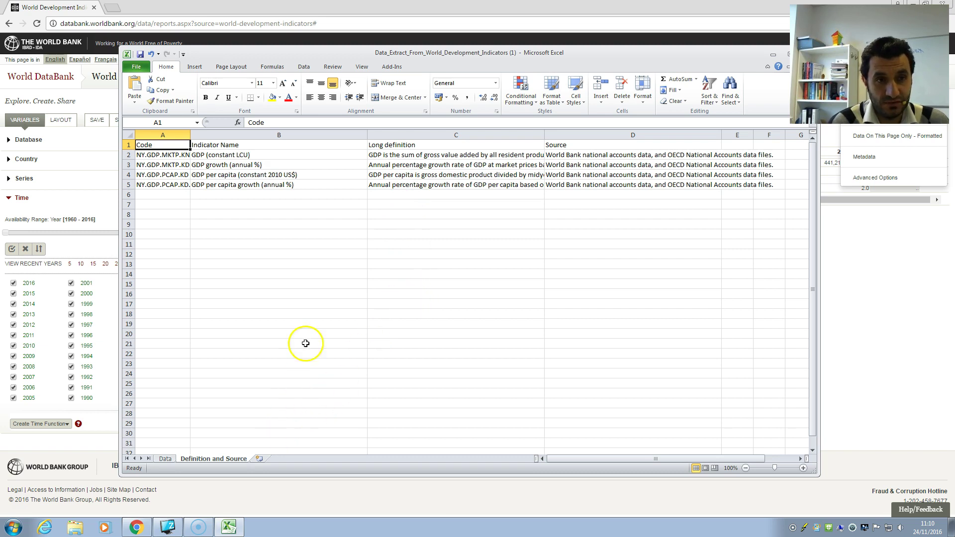
pyautogui.click(165, 458)
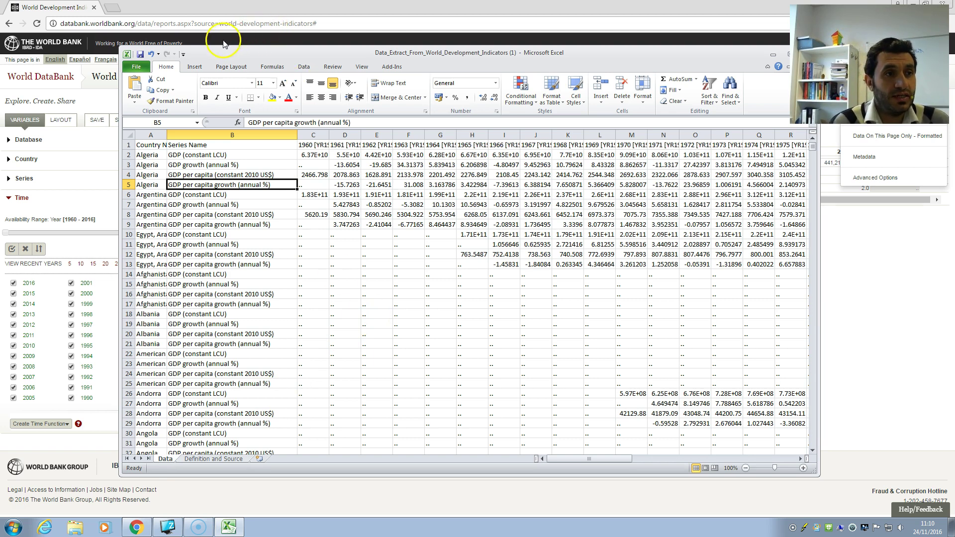
pyautogui.moveTo(640, 53); pyautogui.dragTo(582, 52)
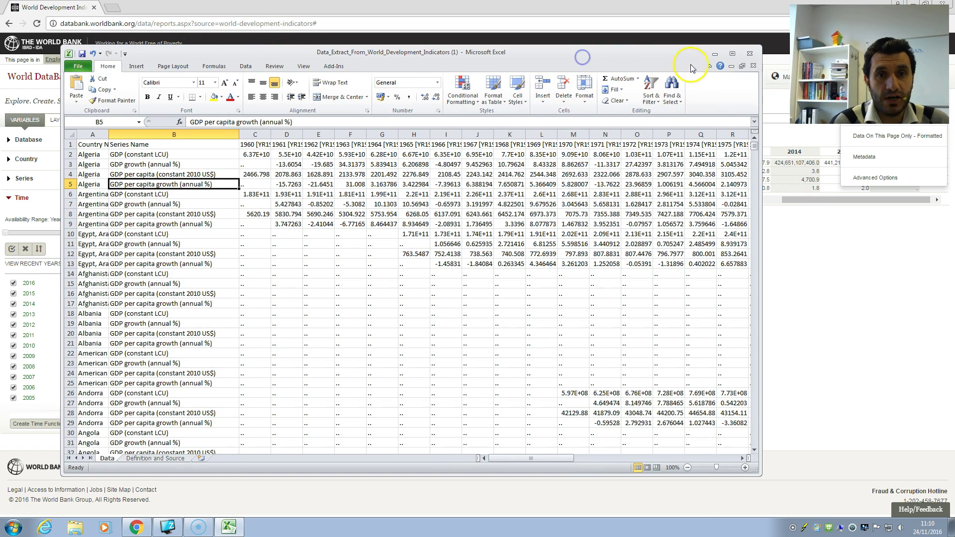
# - Back in World DataBank, review the 1 database, 264 countries, 4 series and 57 years selected
pyautogui.click(715, 54)
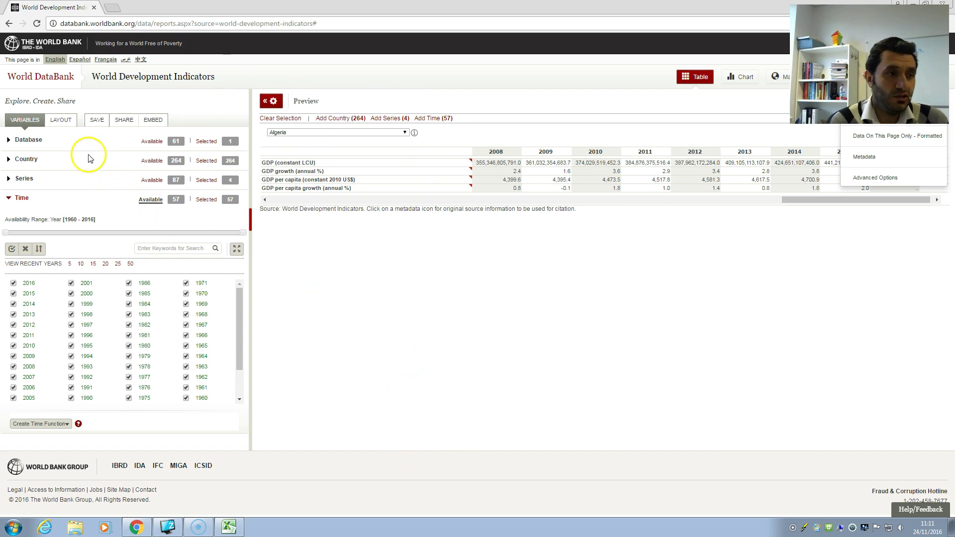
pyautogui.click(8, 140)
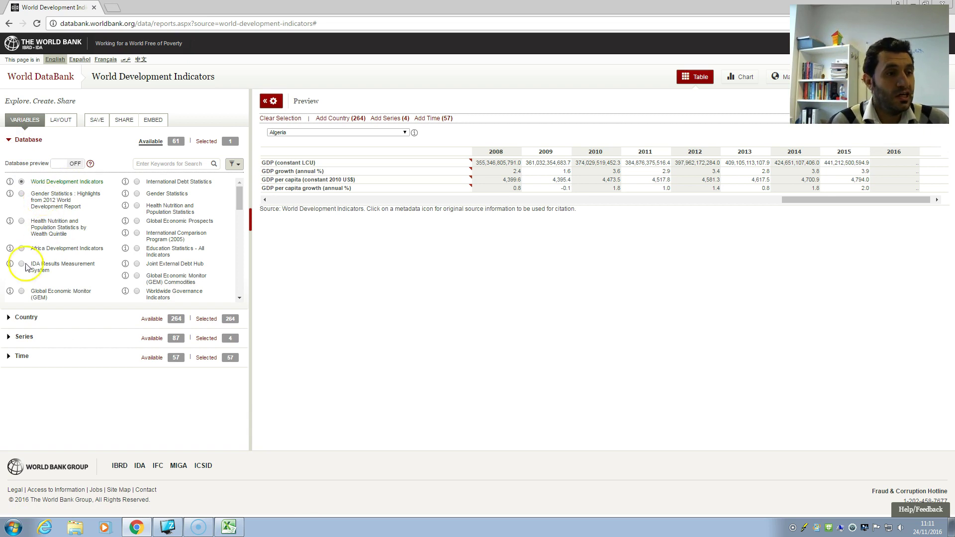
pyautogui.click(11, 317)
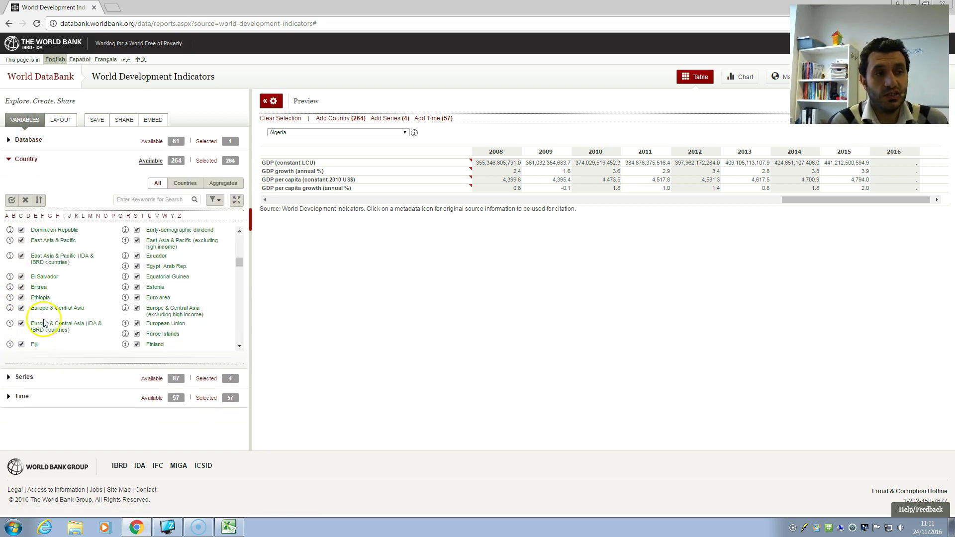
pyautogui.click(9, 378)
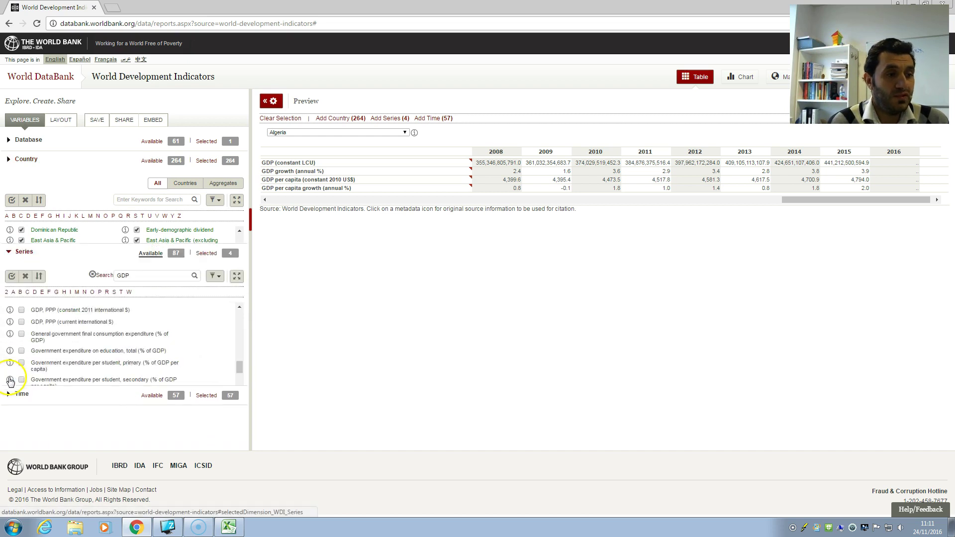
pyautogui.click(9, 375)
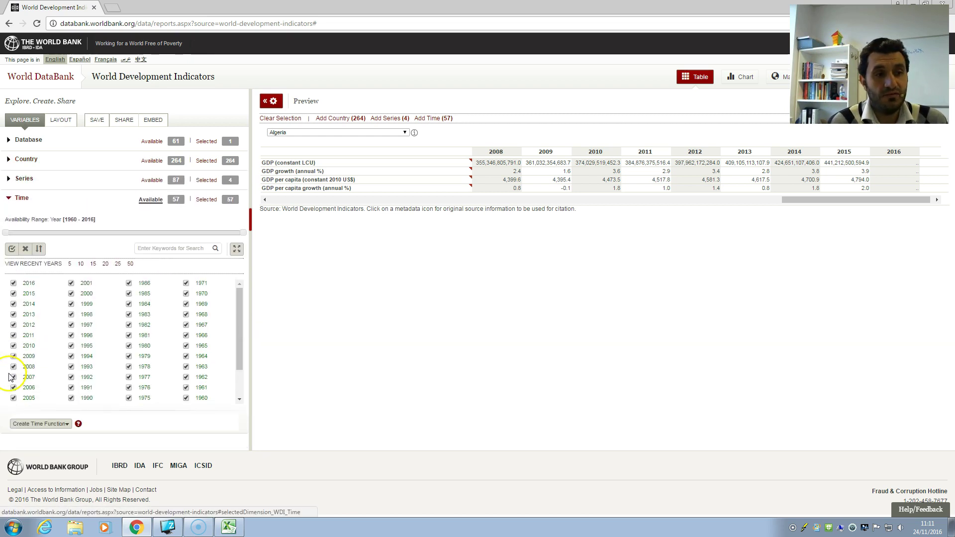